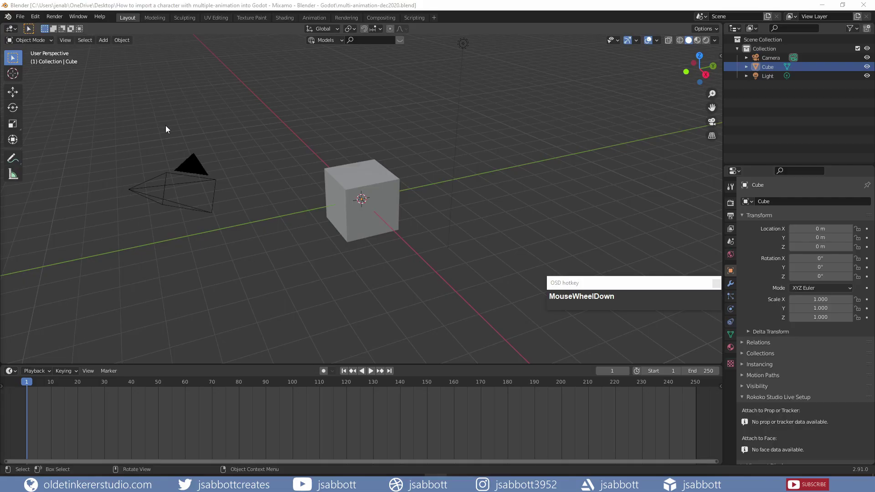
# Step: Box-select the default camera, cube and light in the new Blender scene
pyautogui.moveTo(165, 126); pyautogui.dragTo(483, 224)
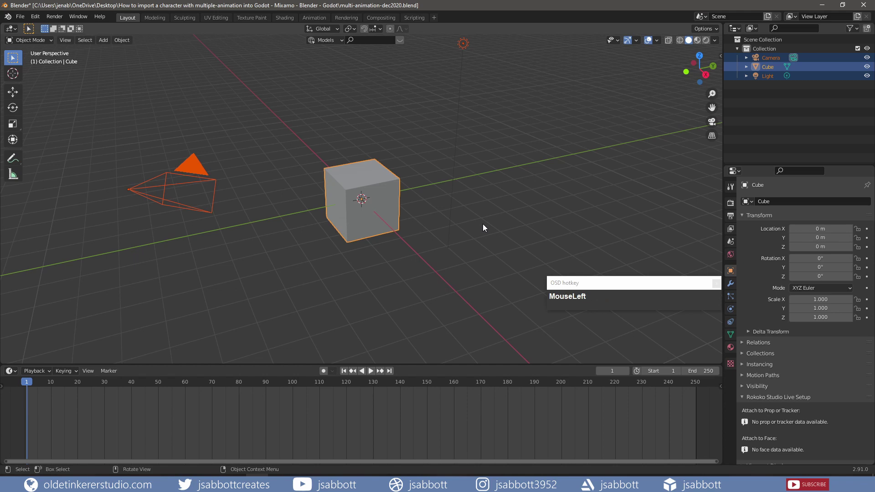
# Step: Delete the default cube, camera and light, then set the Output frame rate to 30 fps
pyautogui.press('Delete')
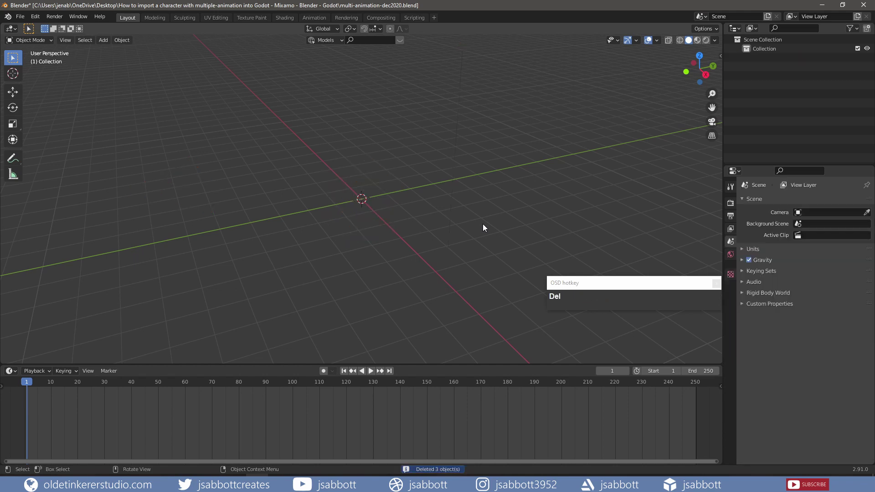
pyautogui.click(730, 216)
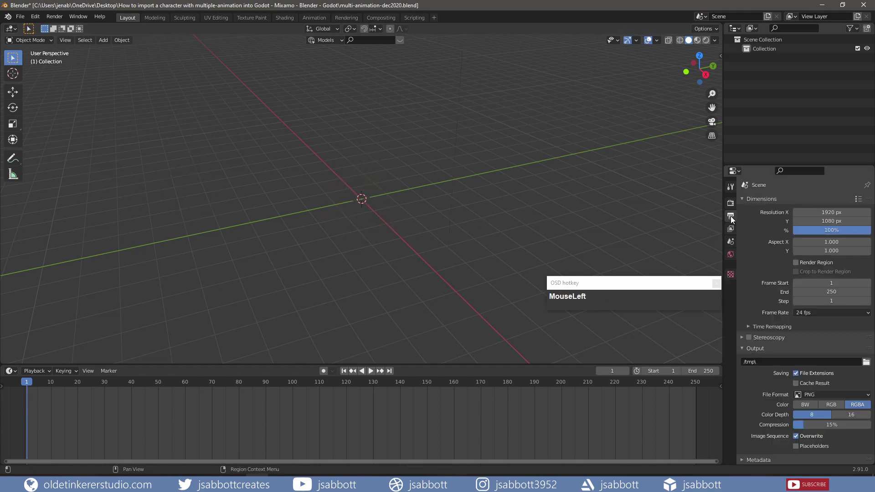
pyautogui.click(809, 313)
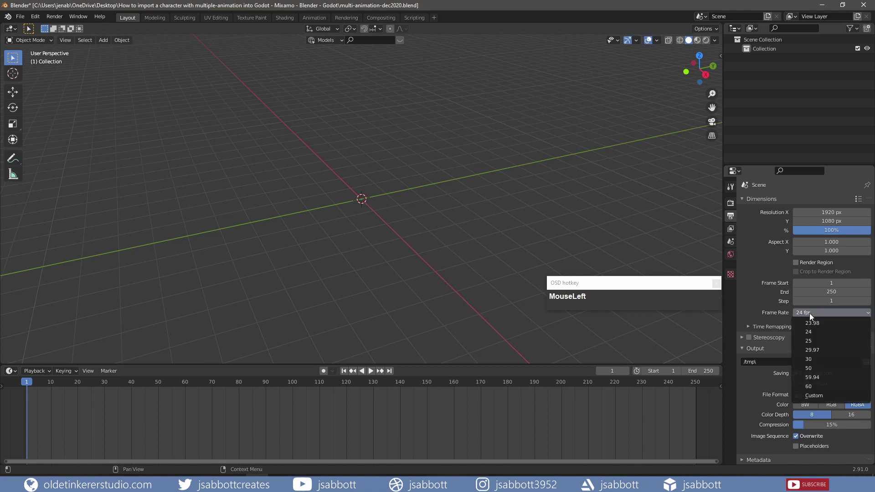
pyautogui.click(810, 359)
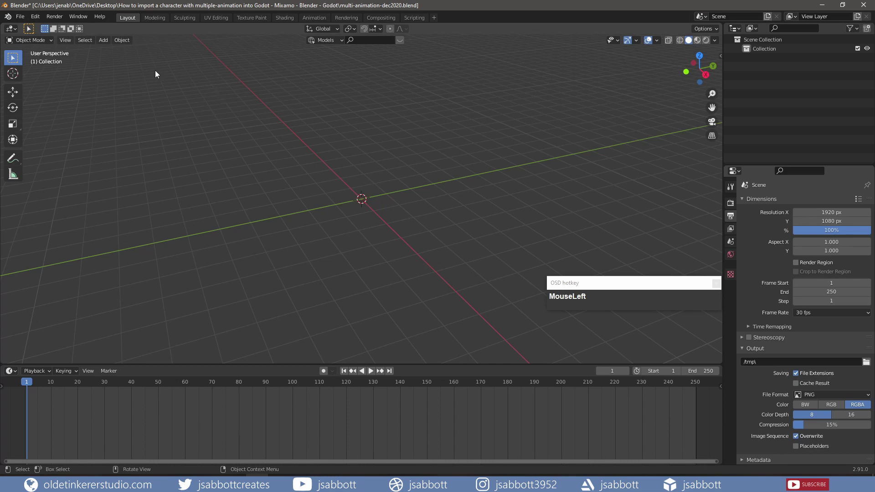
# Step: Import Ch24_nonPBR.fbx as an FBX with Automatic Bone Orientation enabled under Armature
pyautogui.click(21, 17)
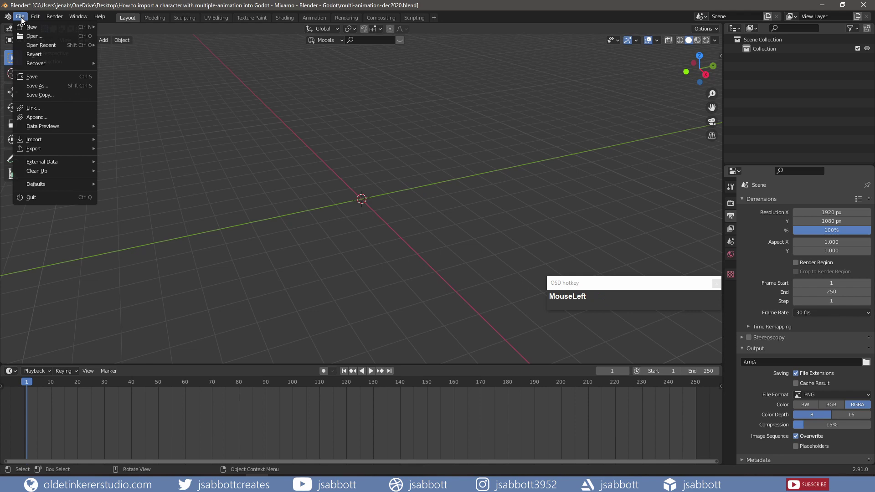
pyautogui.moveTo(61, 140)
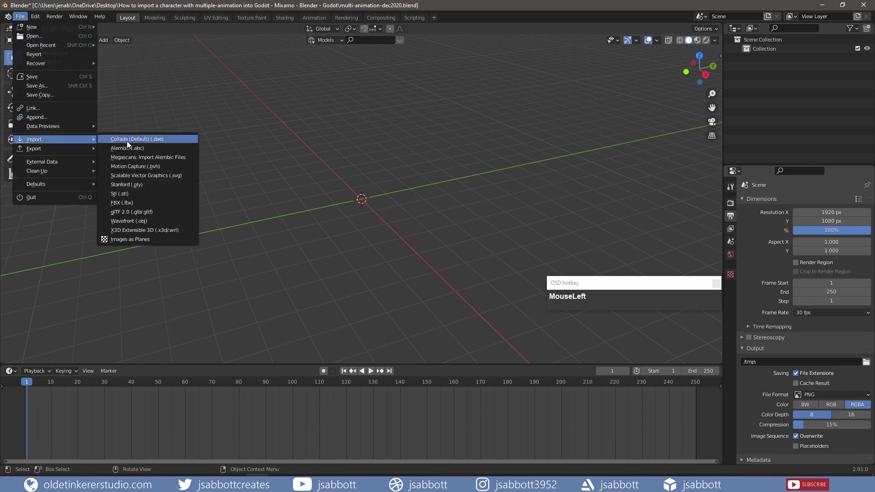
pyautogui.click(122, 203)
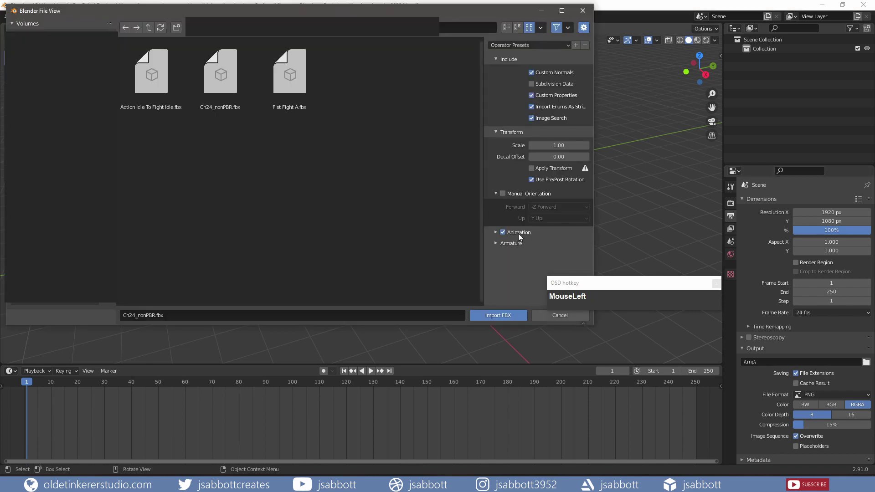
pyautogui.click(496, 244)
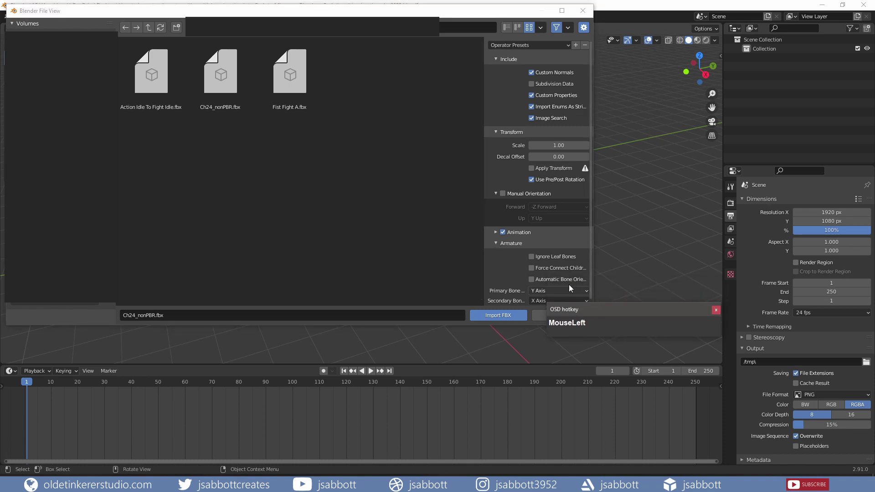
pyautogui.click(532, 279)
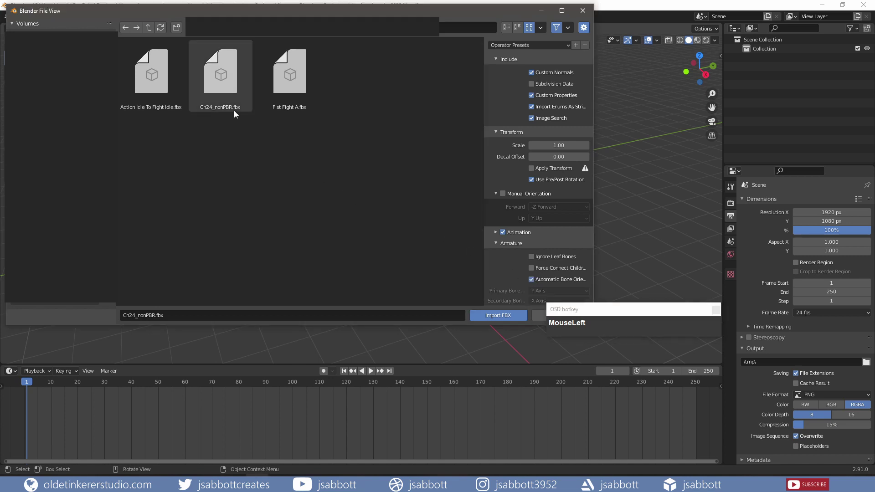
pyautogui.click(226, 93)
pyautogui.click(499, 317)
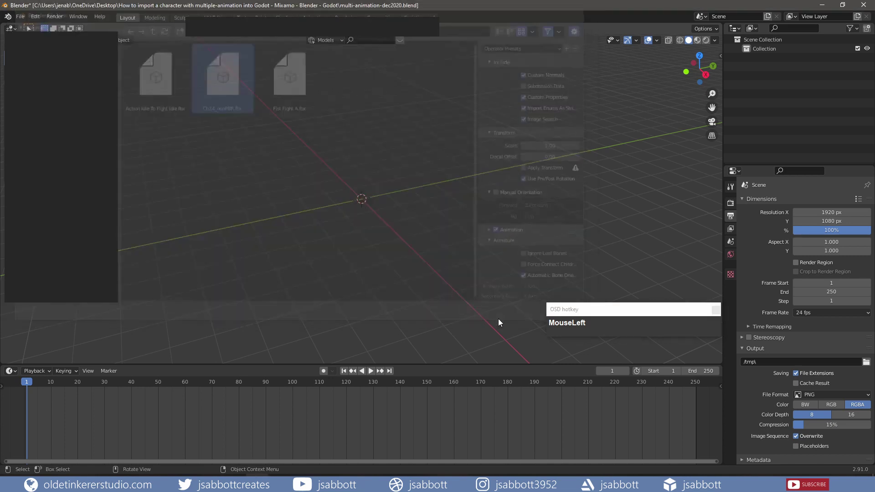
pyautogui.moveTo(498, 318); pyautogui.dragTo(421, 228, button='middle')
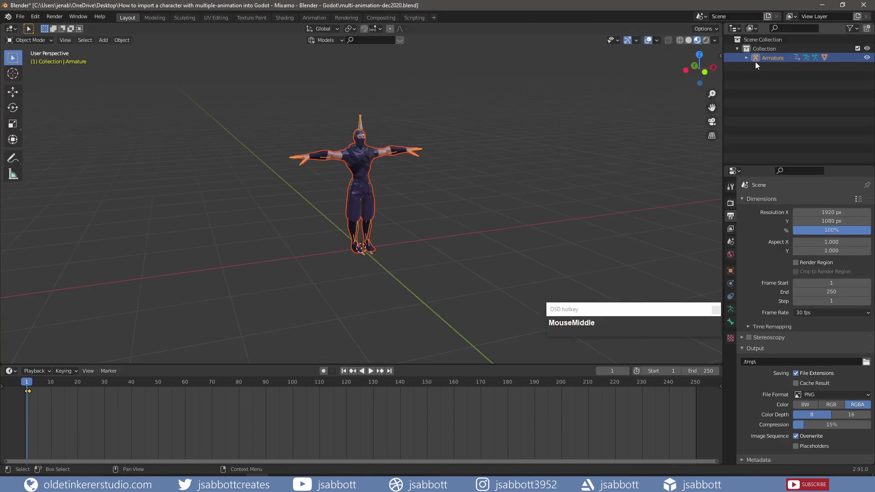
# Step: Rename the imported Armature to ninja in the Outliner
pyautogui.doubleClick(776, 57)
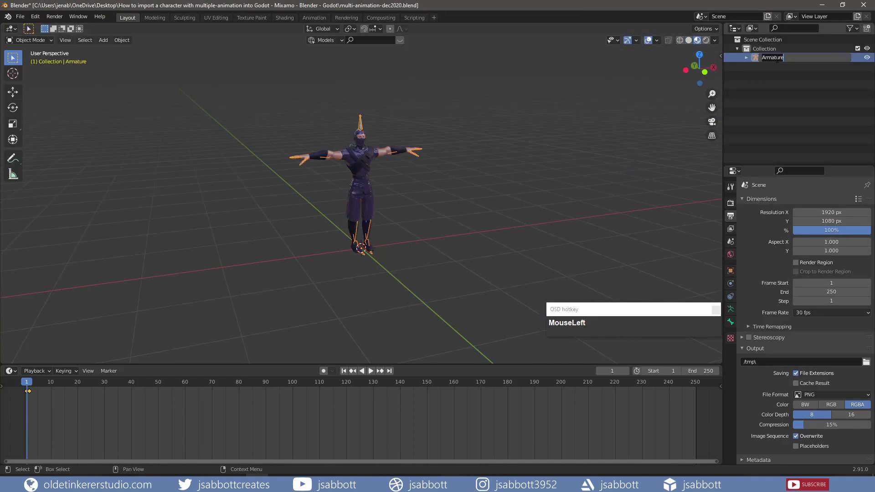
pyautogui.write('ninja')
pyautogui.press('Return')
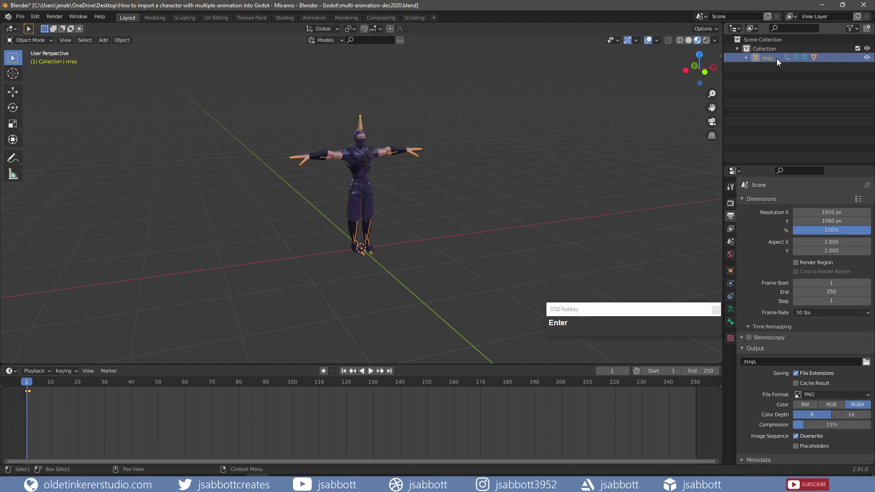
# Step: Rename the ninja armature's mixamo animation action to ninja
pyautogui.click(745, 58)
pyautogui.click(755, 66)
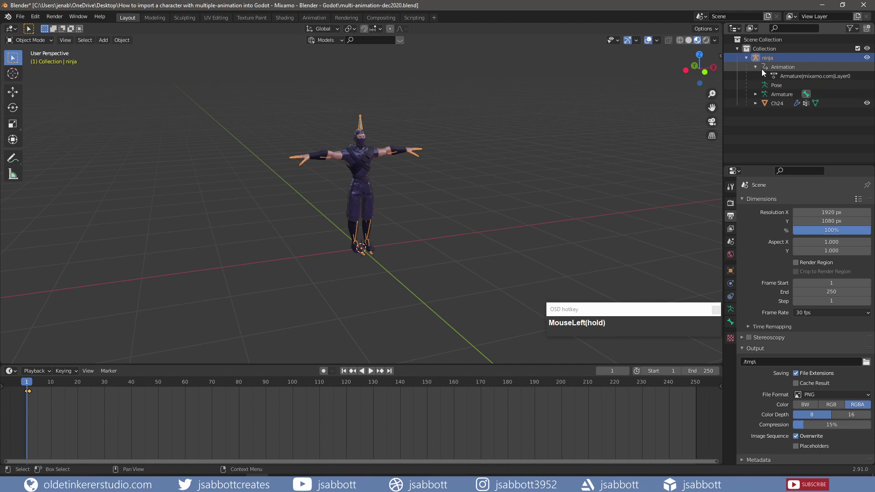
pyautogui.doubleClick(790, 76)
pyautogui.write('ninja')
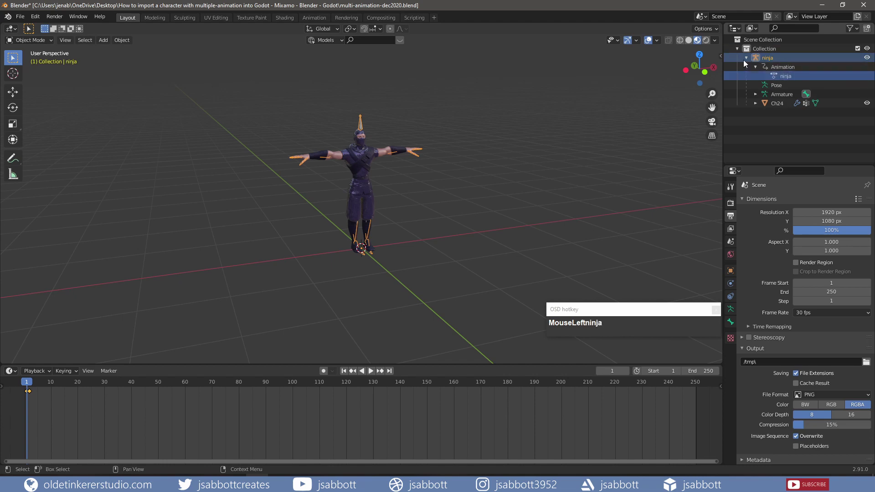
pyautogui.click(745, 58)
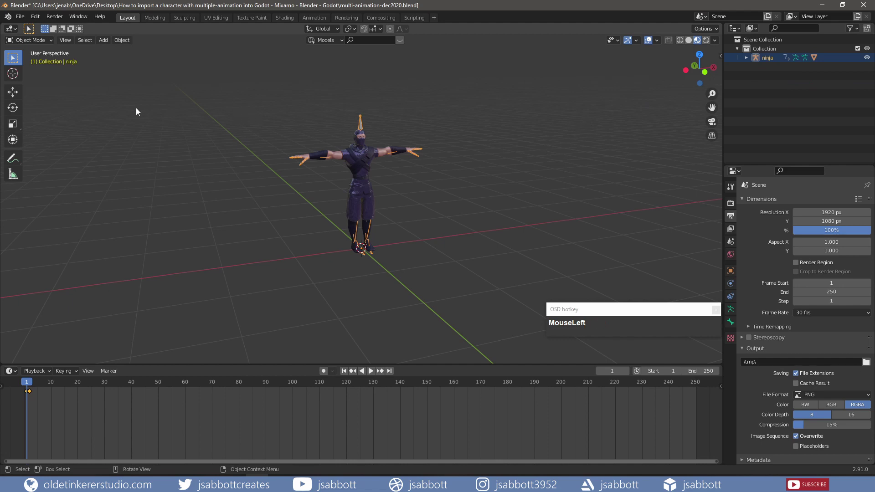
# Step: Import the idle animation FBX and rename its new armature to idle
pyautogui.click(18, 18)
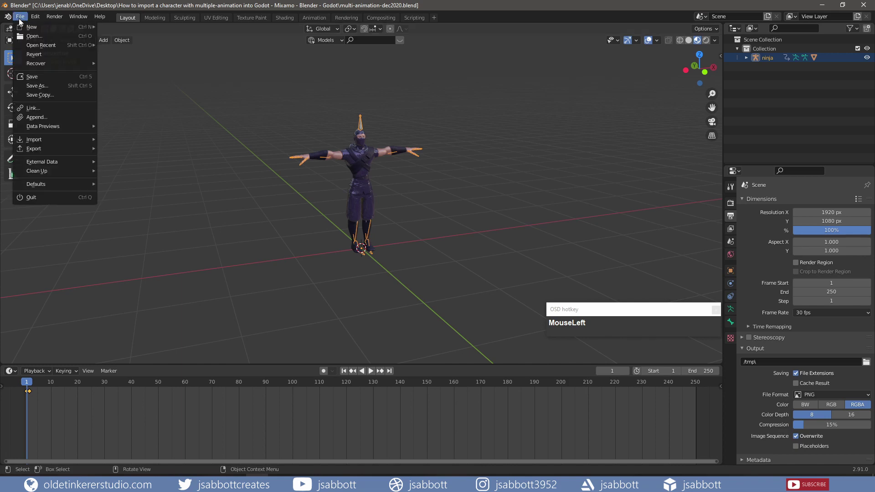
pyautogui.moveTo(57, 141)
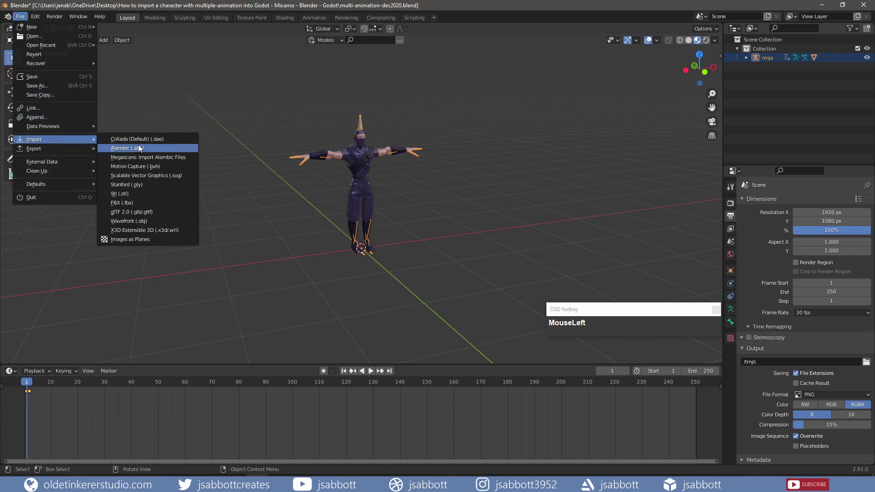
pyautogui.click(151, 169)
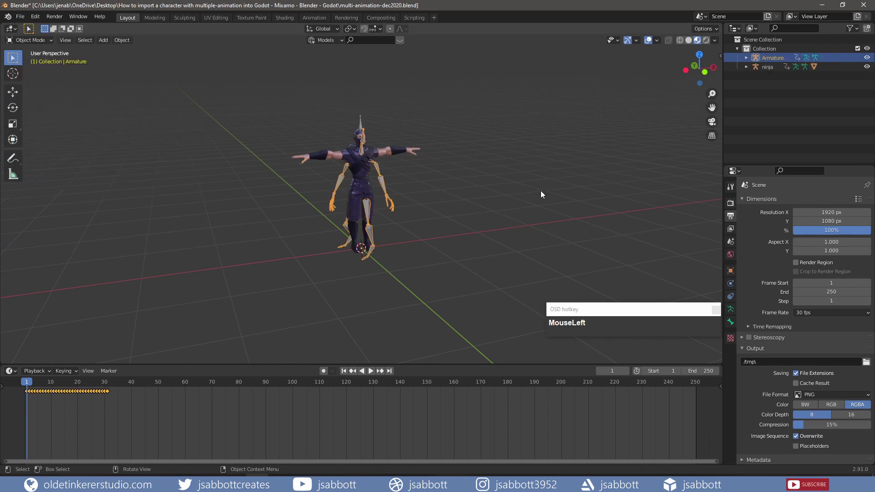
pyautogui.doubleClick(770, 59)
pyautogui.write('idle')
pyautogui.press('Return')
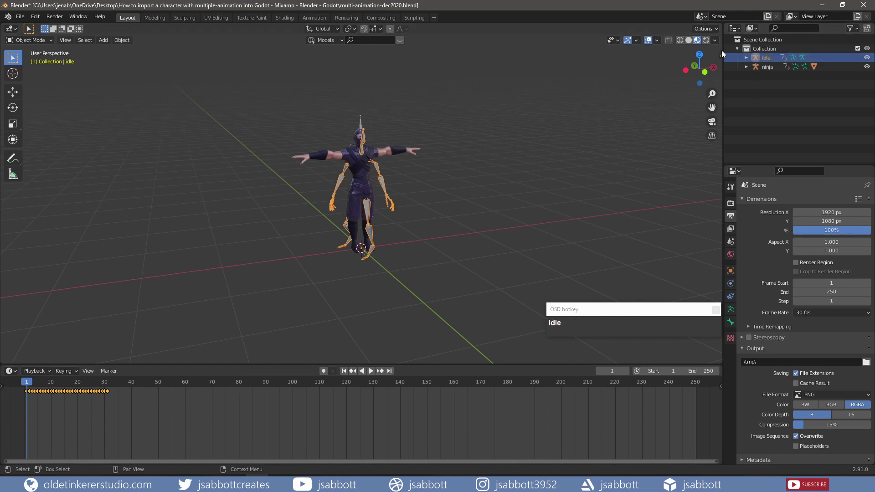
# Step: Rename the idle armature's mixamo action to idle
pyautogui.click(747, 58)
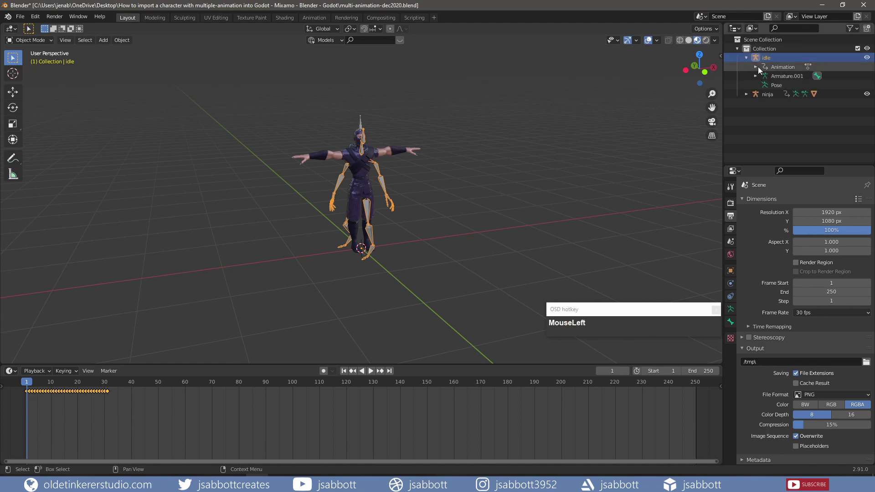
pyautogui.click(755, 67)
pyautogui.click(793, 77)
pyautogui.doubleClick(793, 78)
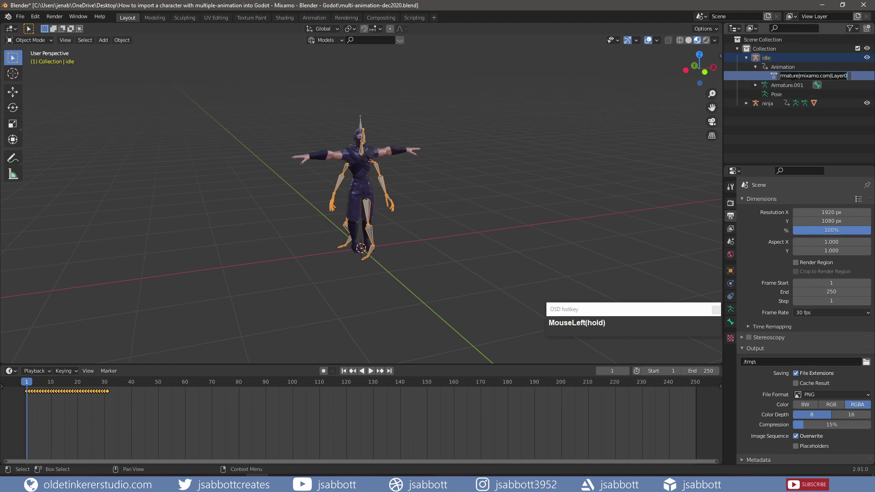
pyautogui.write('idle')
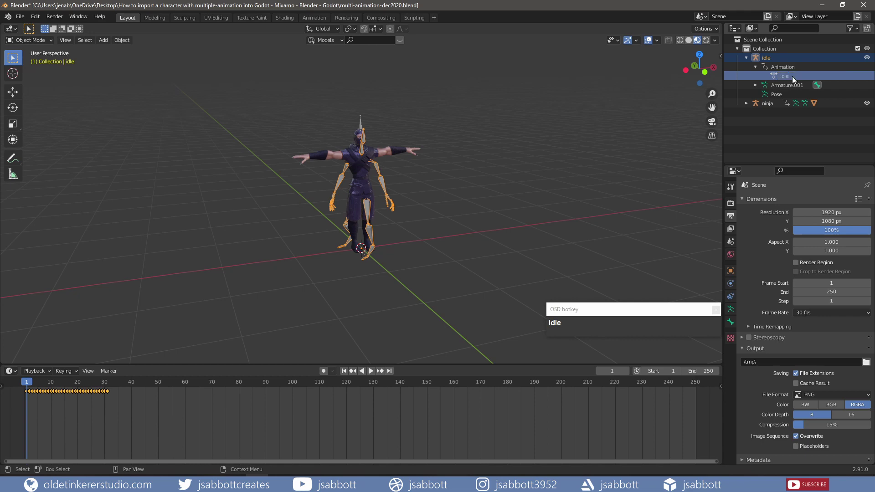
pyautogui.click(746, 58)
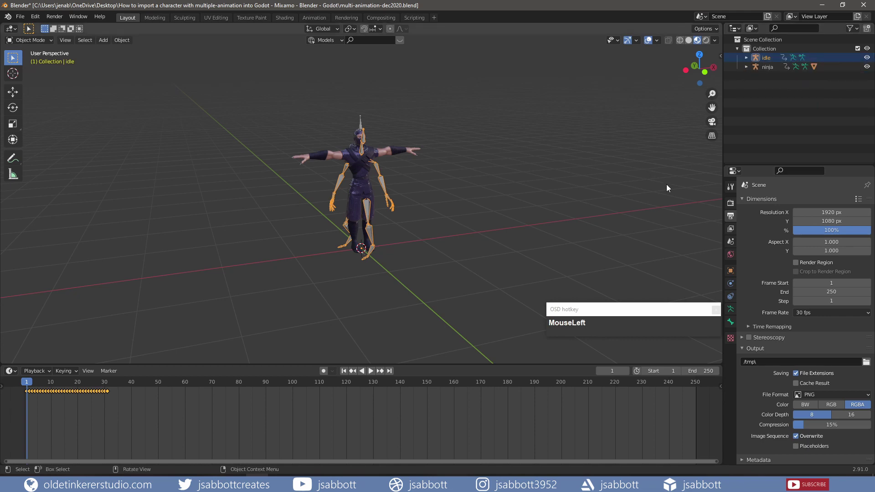
# Step: In Rokoko Retargeting, set source idle and target ninja, then build the bone list
pyautogui.press('n')
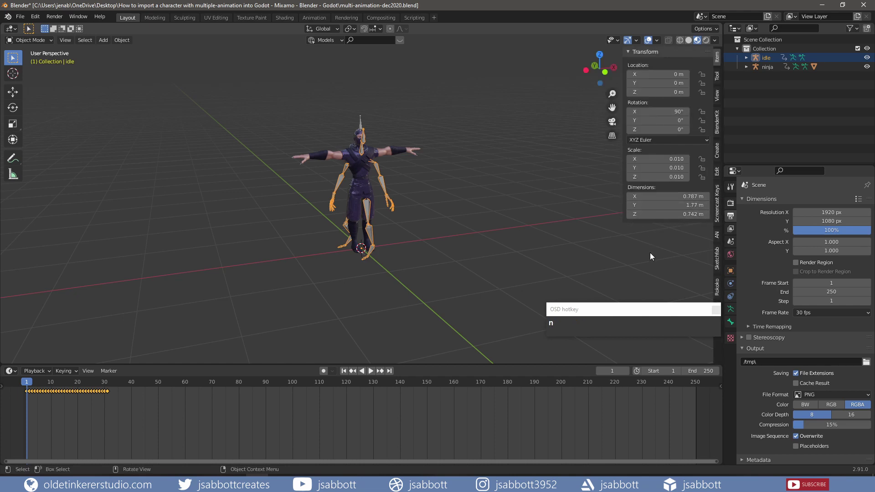
pyautogui.click(716, 286)
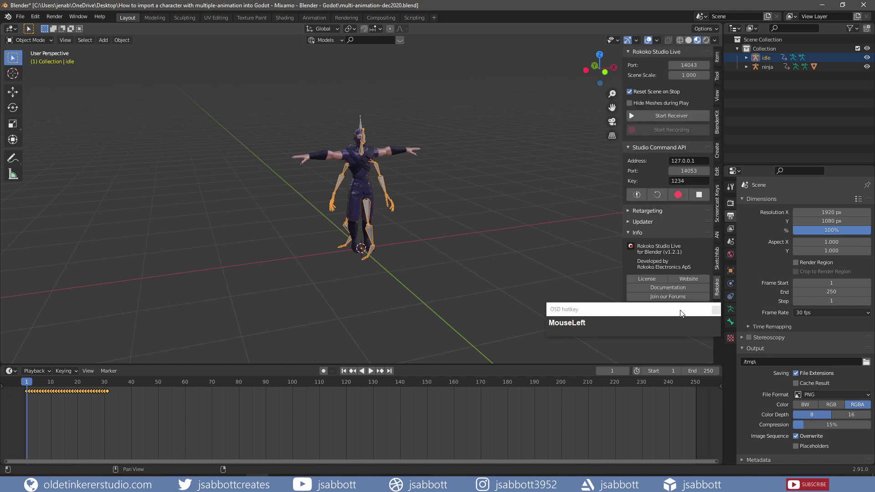
pyautogui.click(629, 211)
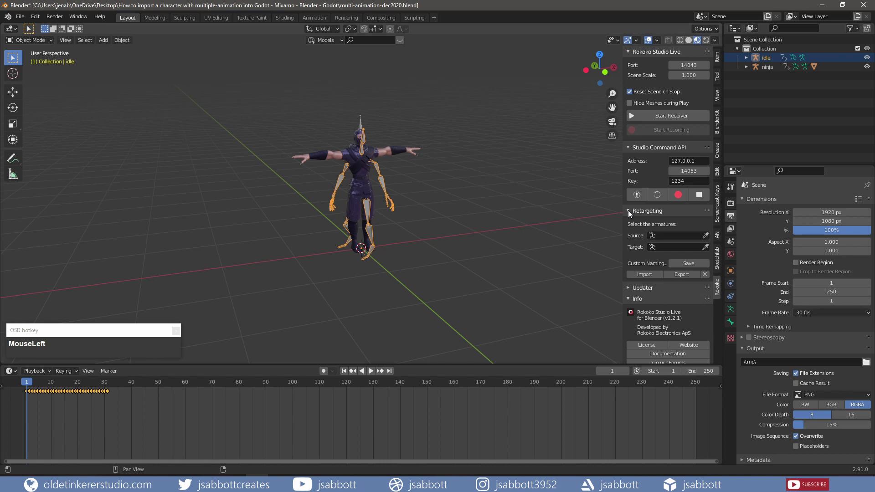
pyautogui.click(676, 234)
pyautogui.click(661, 249)
pyautogui.click(662, 248)
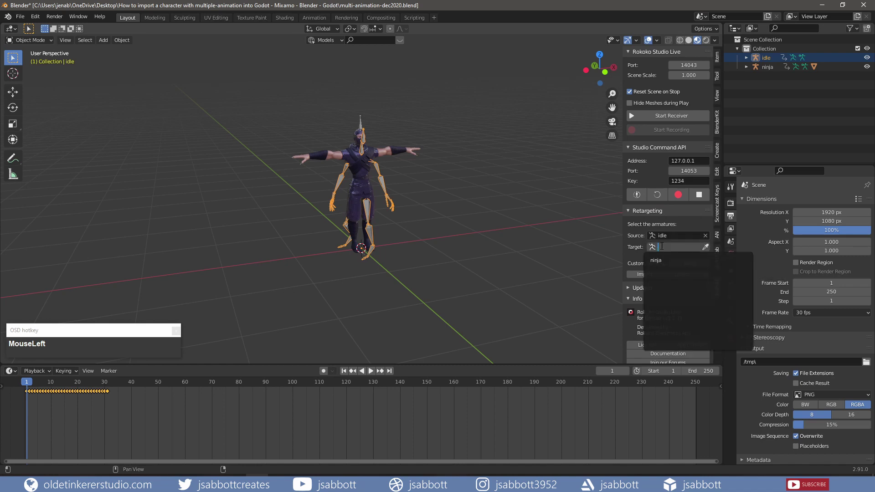
pyautogui.click(663, 261)
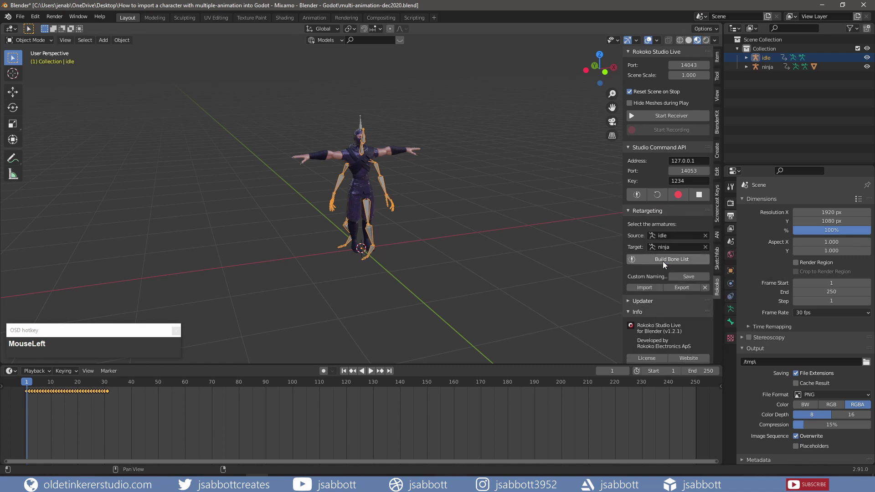
pyautogui.click(662, 259)
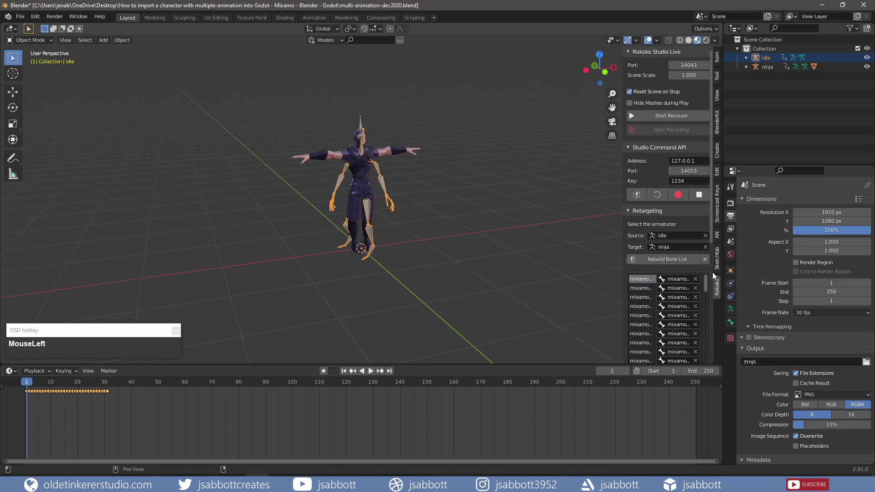
pyautogui.scroll(-6, 711, 266)
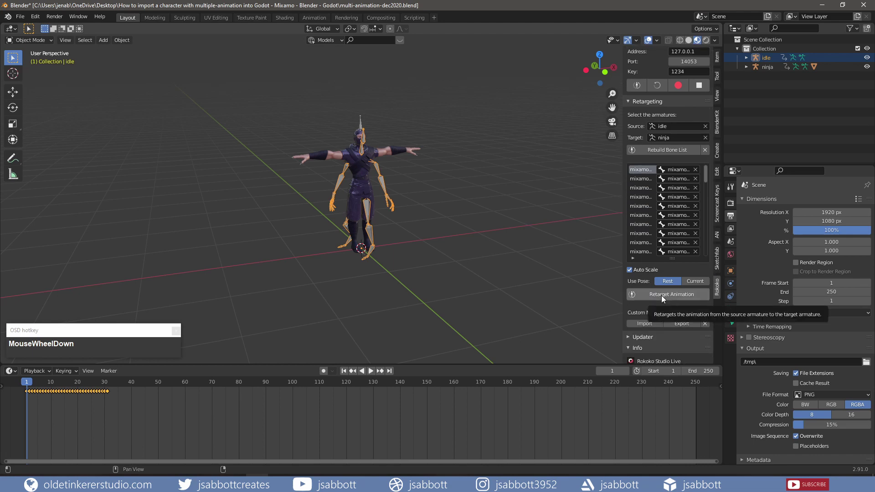
# Step: Retarget idle onto the ninja, push idle Retarget to an NLA strip, and delete the idle armature
pyautogui.click(661, 295)
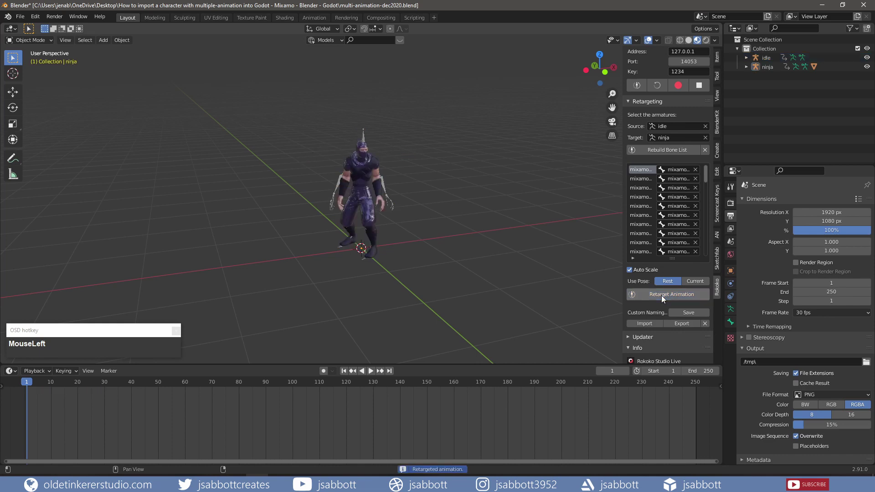
pyautogui.click(16, 371)
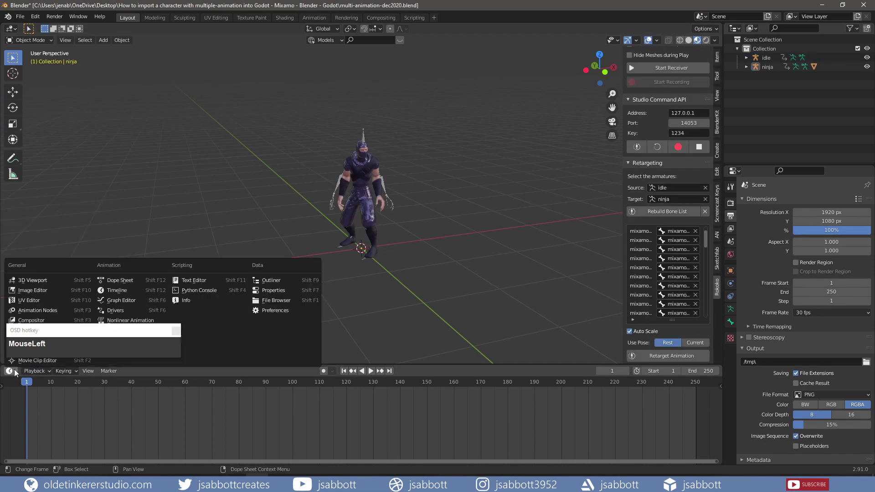
pyautogui.click(126, 321)
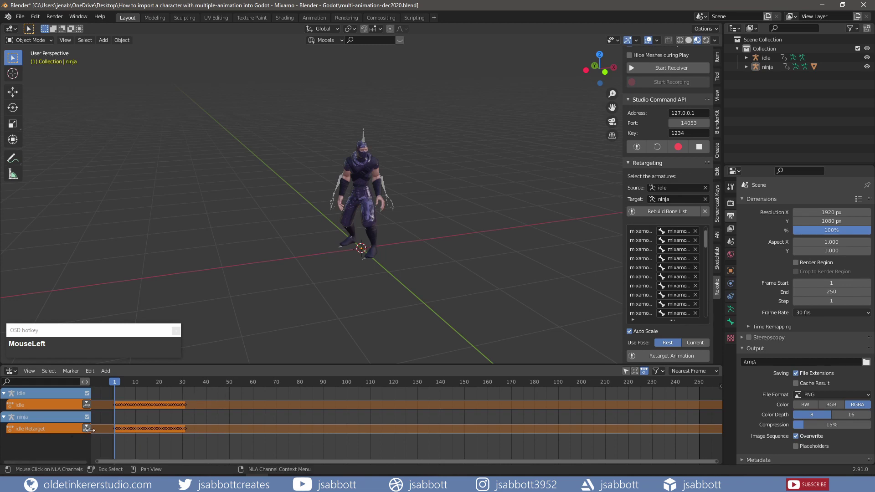
pyautogui.click(86, 428)
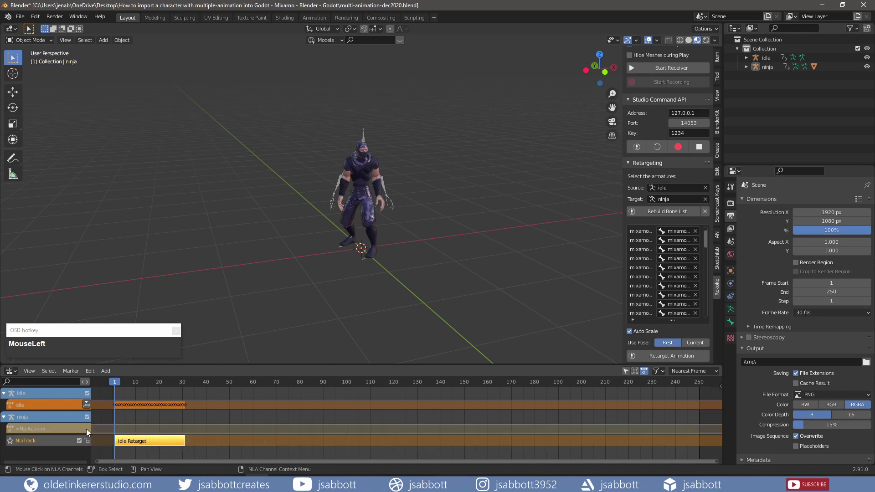
pyautogui.click(87, 393)
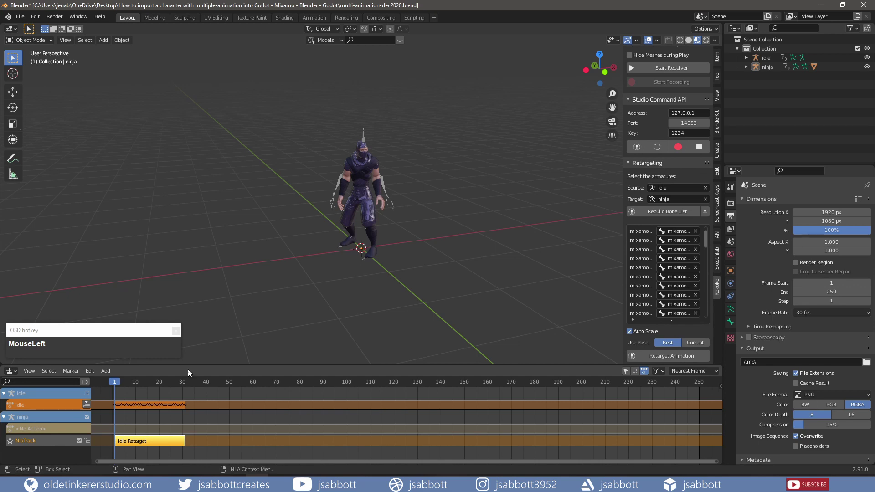
pyautogui.click(760, 58)
pyautogui.press('Delete')
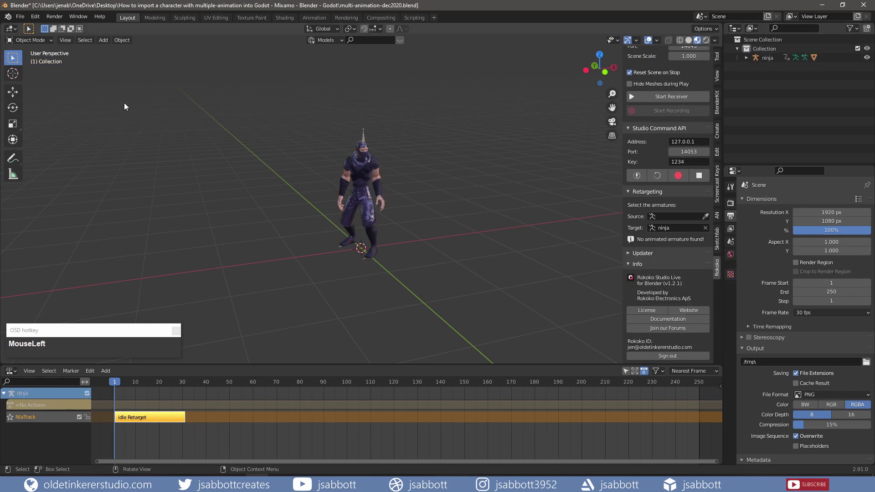
# Step: Import the fight animation FBX and rename its armature to fight
pyautogui.click(20, 20)
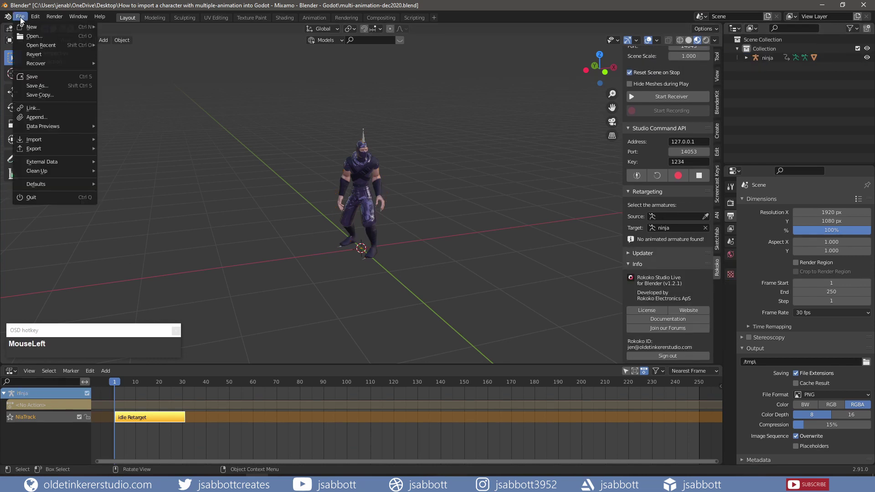
pyautogui.moveTo(86, 141)
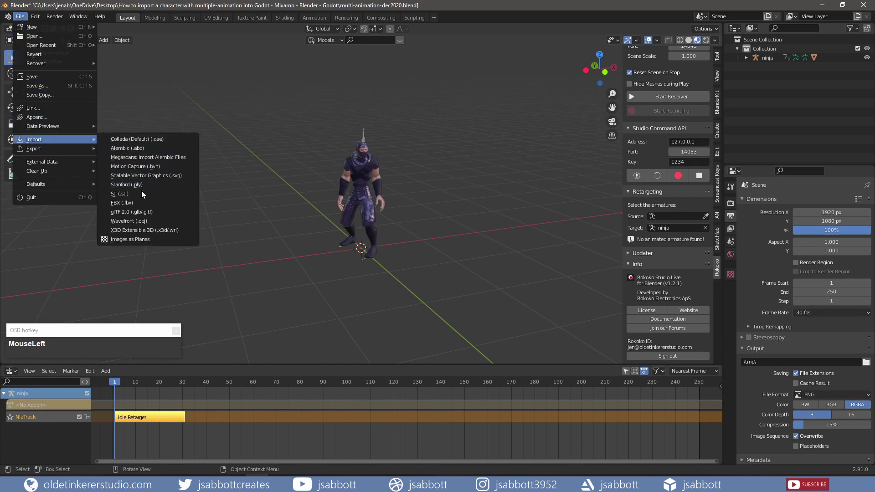
pyautogui.click(137, 203)
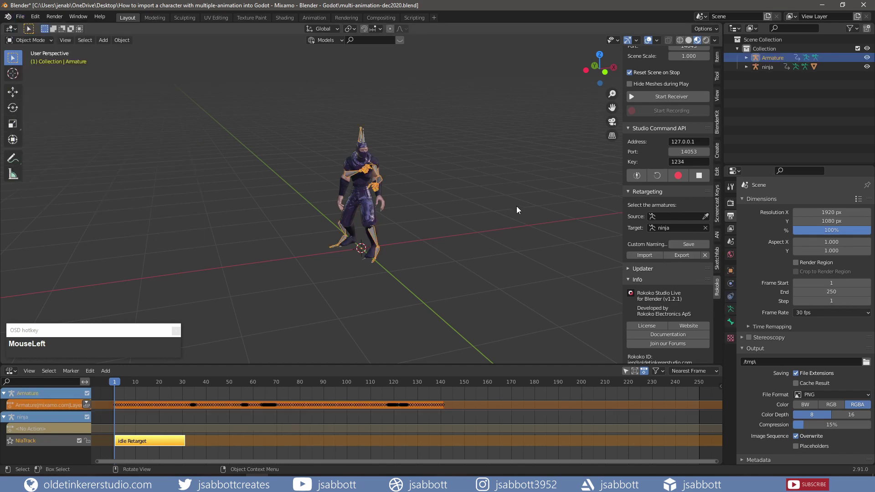
pyautogui.doubleClick(770, 58)
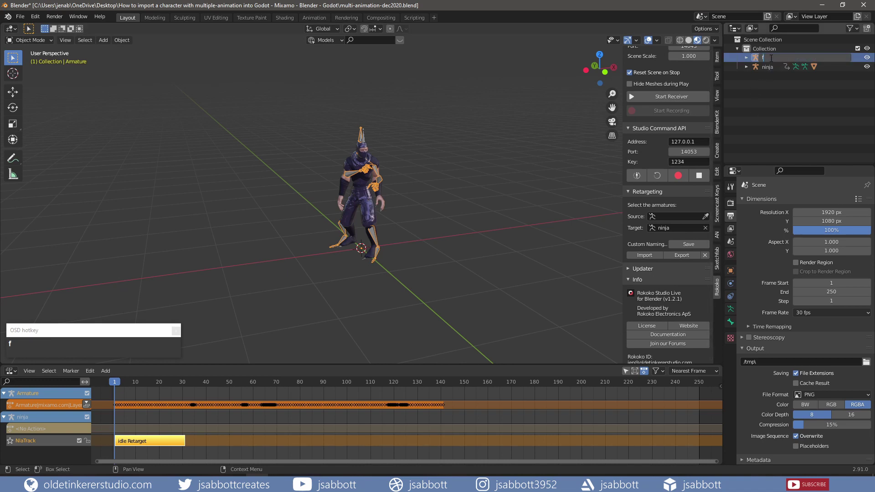
pyautogui.write('ight')
pyautogui.press('Return')
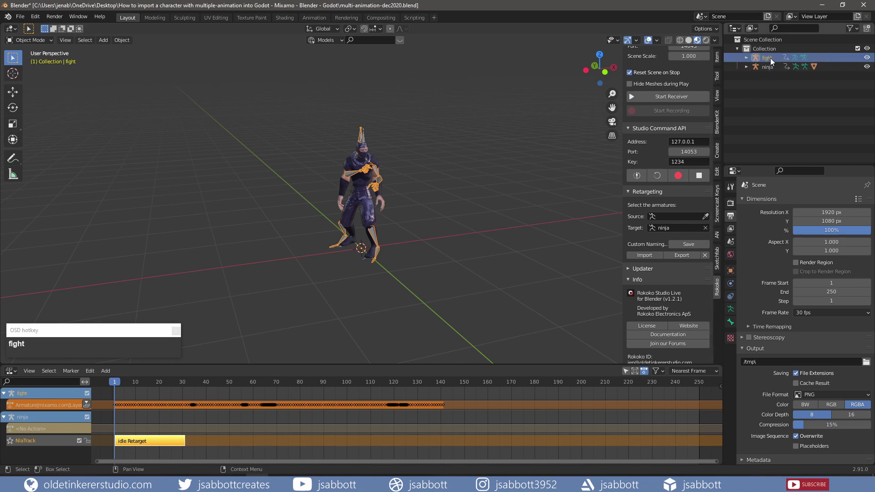
# Step: Rename the fight armature's mixamo action to fight
pyautogui.click(747, 57)
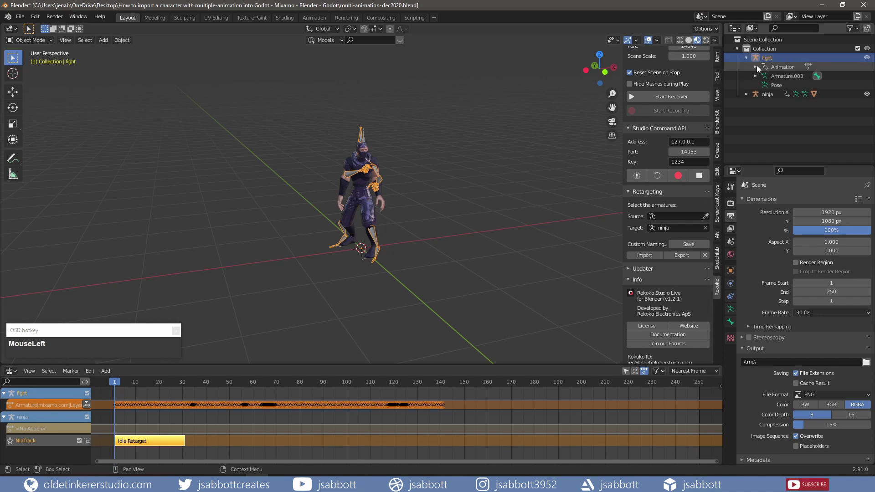
pyautogui.click(755, 67)
pyautogui.doubleClick(799, 76)
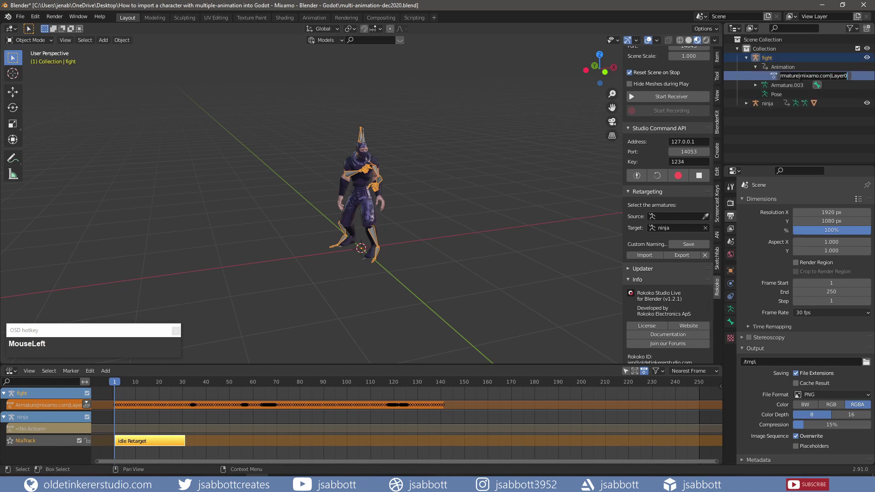
pyautogui.write('fight')
pyautogui.press('Return')
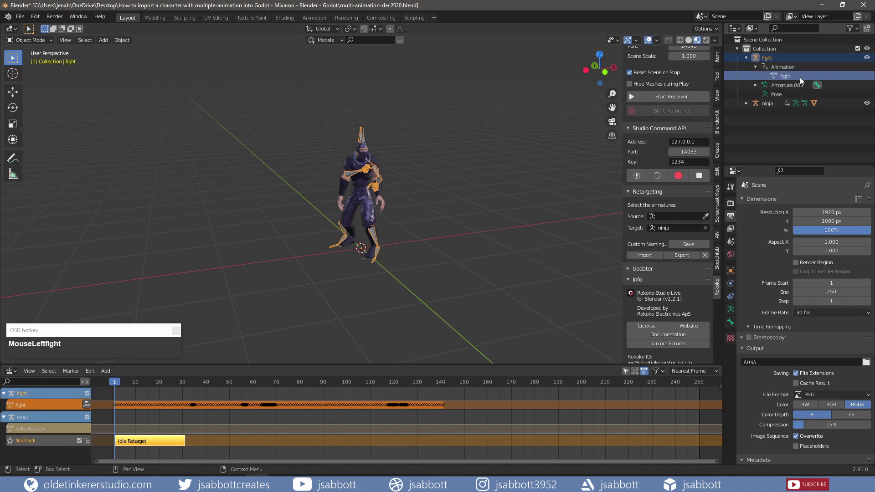
pyautogui.click(745, 58)
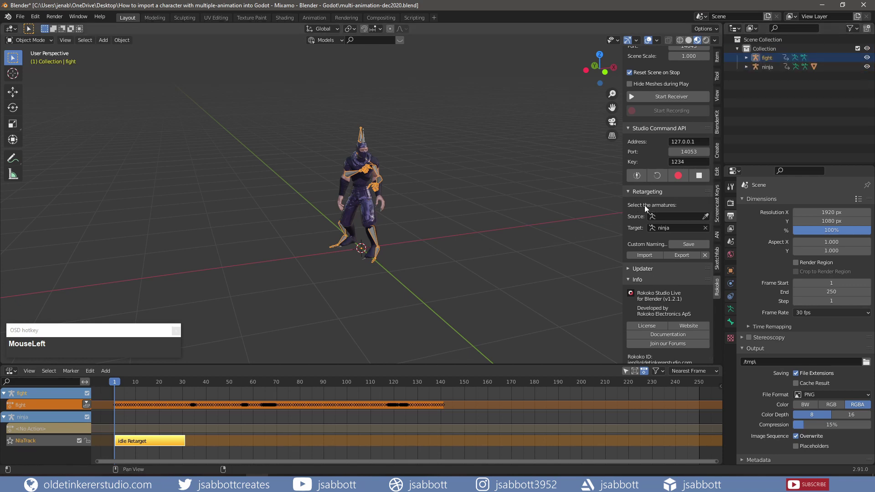
# Step: Set fight as the Rokoko source, rebuild the bone list, and retarget it onto the ninja
pyautogui.click(674, 216)
pyautogui.click(659, 227)
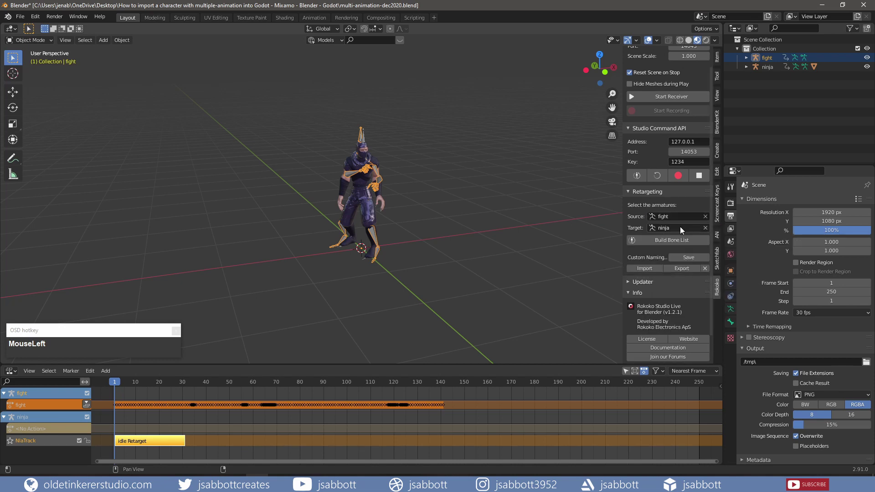
pyautogui.click(657, 240)
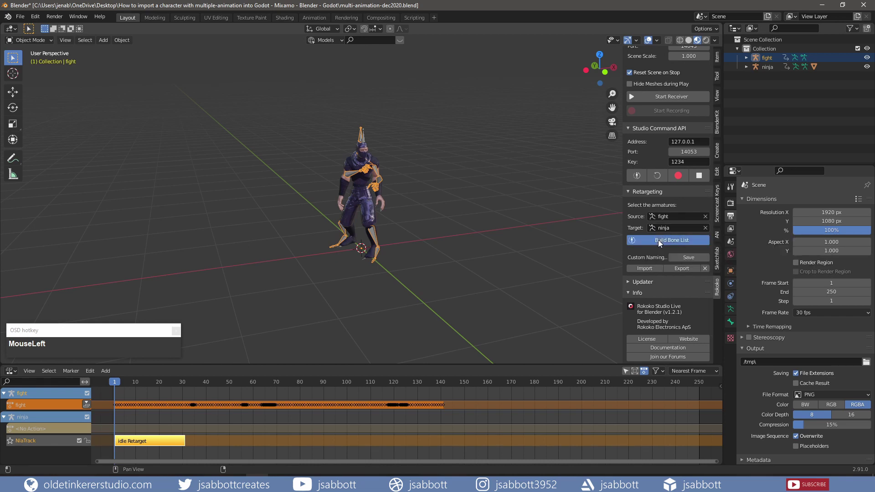
pyautogui.scroll(-3, 711, 260)
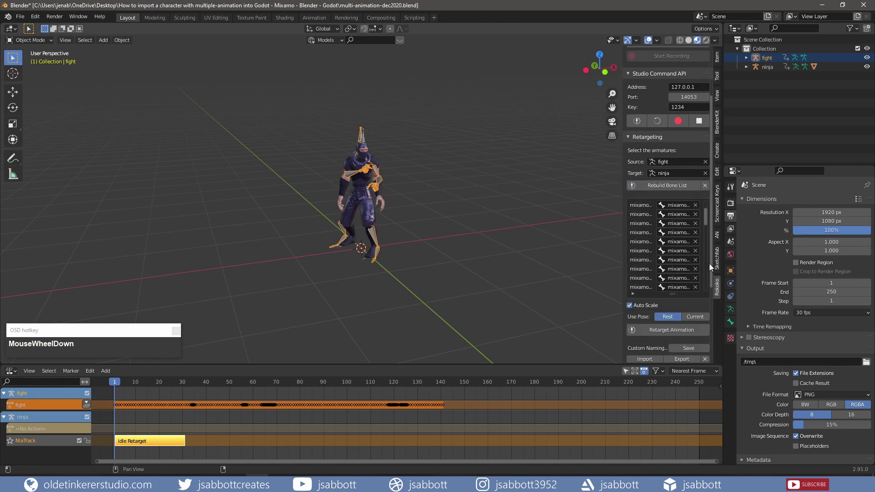
pyautogui.click(680, 329)
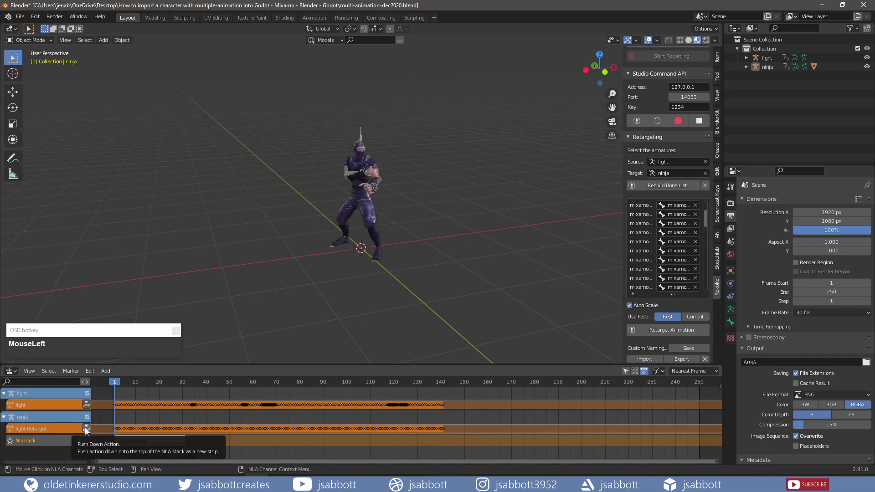
# Step: Push the fight Retarget action down into a new NLA strip and preview the first frames
pyautogui.click(85, 428)
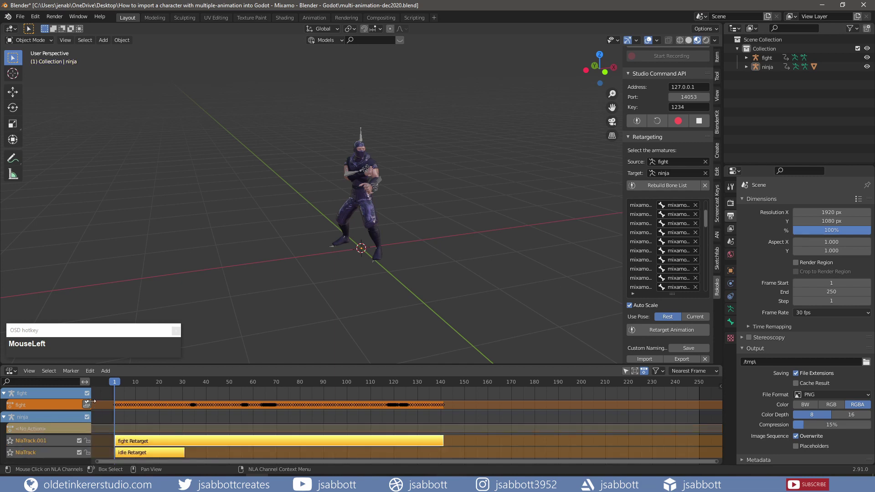
pyautogui.click(86, 393)
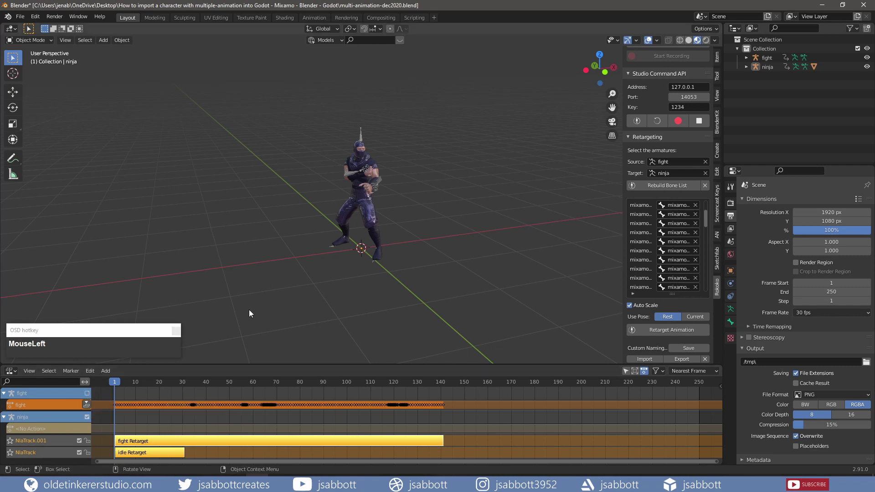
pyautogui.moveTo(116, 386)
pyautogui.mouseDown()
pyautogui.moveTo(132, 384)
pyautogui.moveTo(115, 384)
pyautogui.mouseUp()
# Step: Delete the fight armature, save the blend file, and select everything in the scene
pyautogui.click(767, 57)
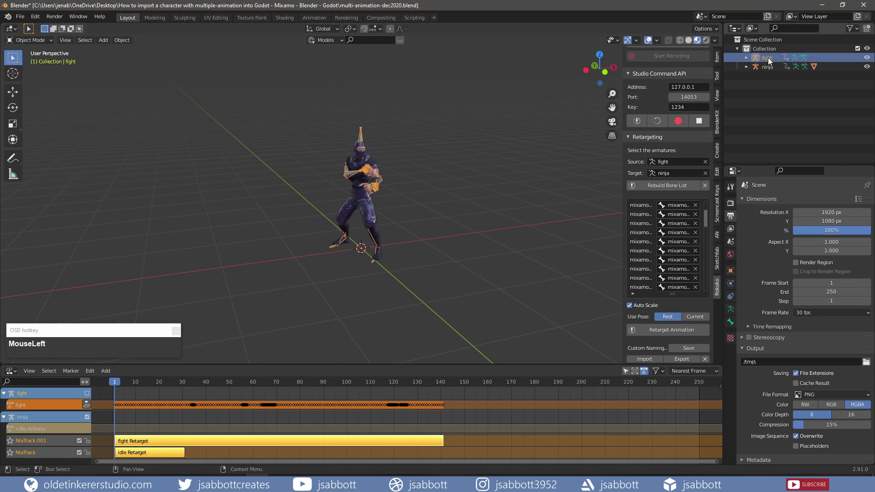
pyautogui.press('Delete')
pyautogui.hotkey('ctrl', 's')
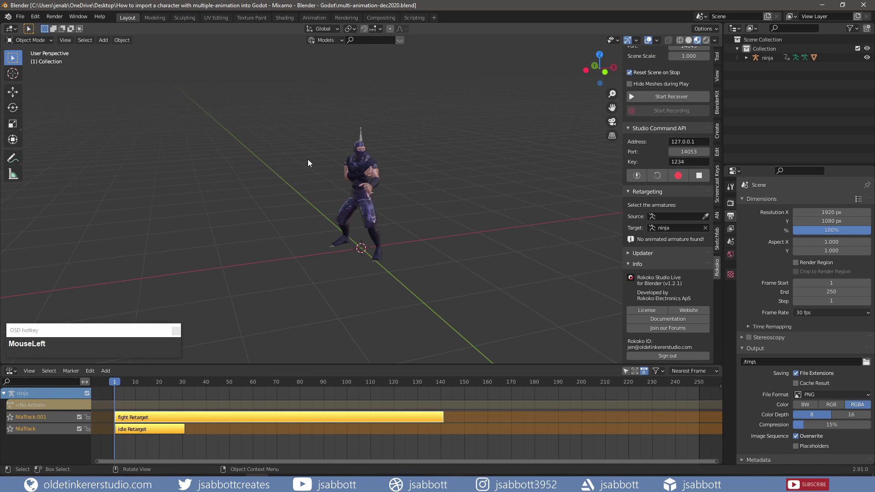
pyautogui.press('a')
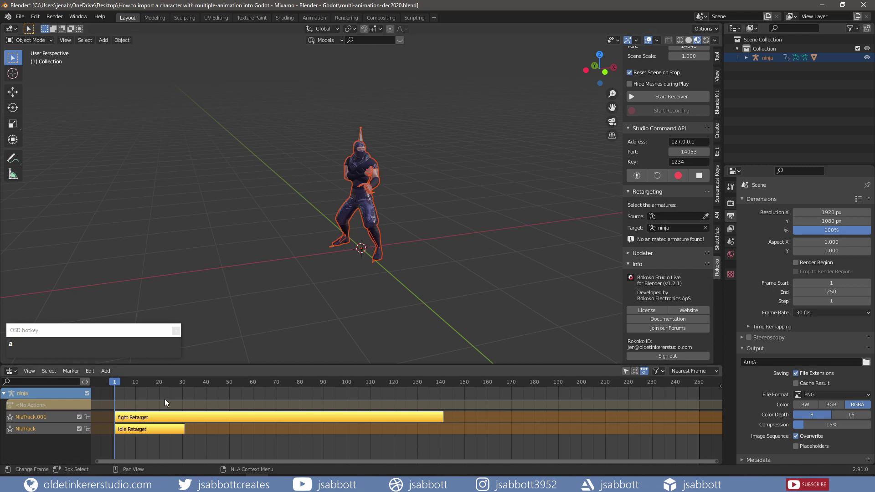
# Step: Export the selected ninja objects as glTF 2.0 binary named IdleFight.glb, limited to the selection
pyautogui.click(21, 17)
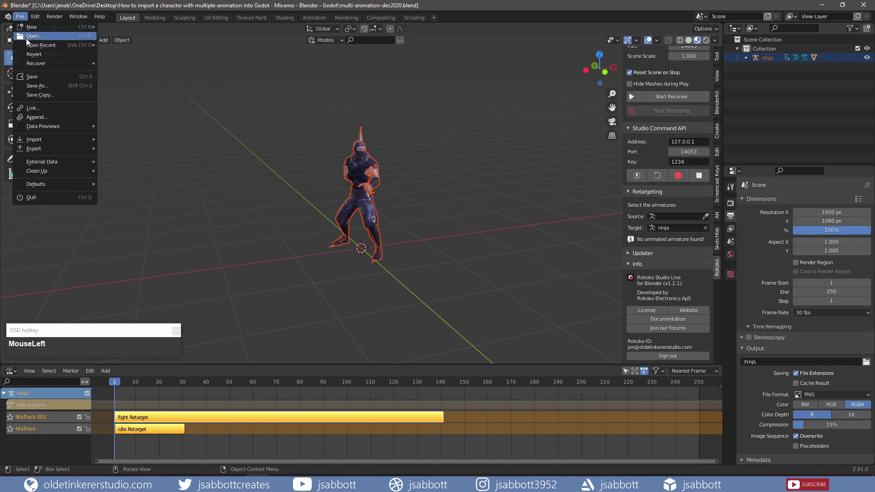
pyautogui.moveTo(58, 146)
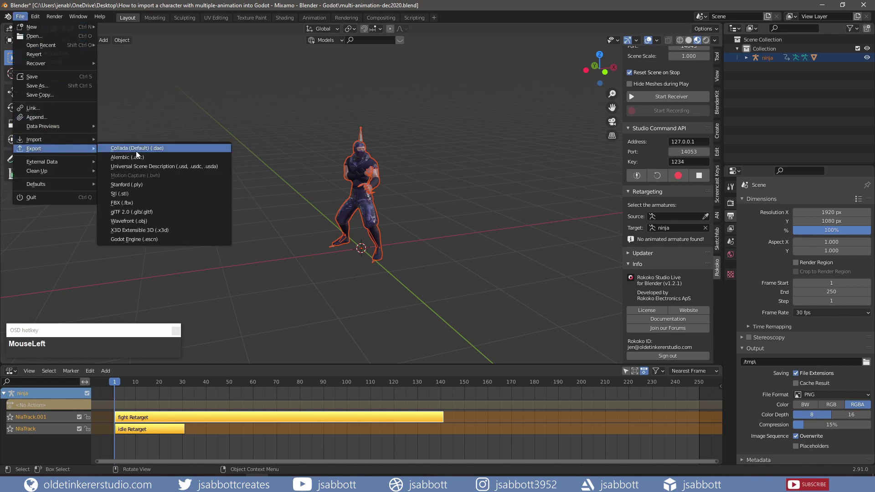
pyautogui.click(154, 211)
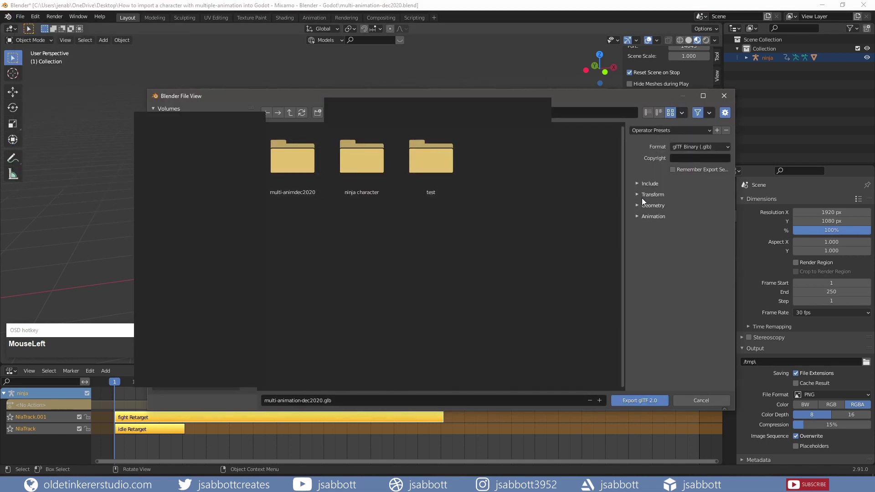
pyautogui.moveTo(514, 97); pyautogui.dragTo(474, 52)
pyautogui.click(611, 139)
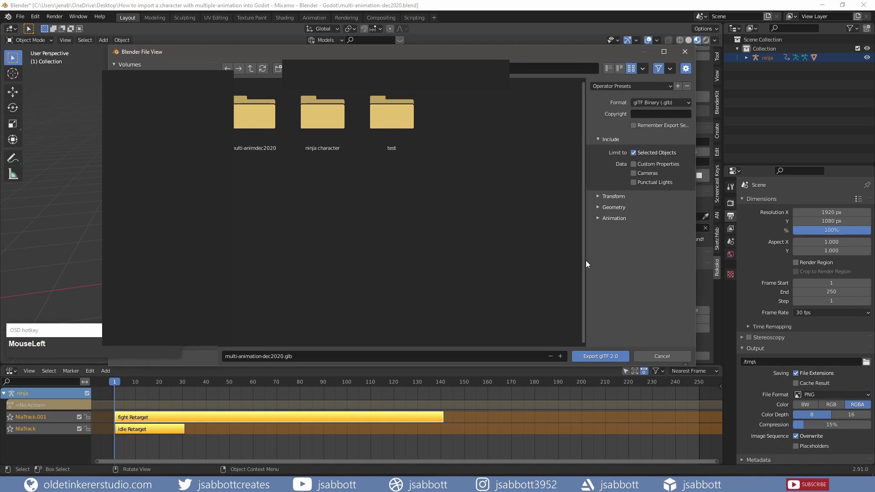
pyautogui.click(292, 356)
pyautogui.write('IdleFight')
pyautogui.click(598, 358)
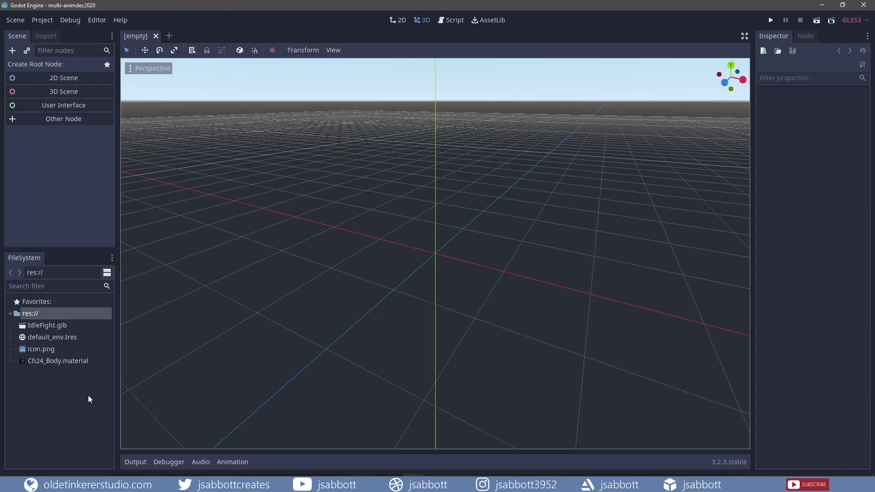
# Step: Open IdleFight.glb from the FileSystem dock as a New Inherited scene
pyautogui.doubleClick(47, 325)
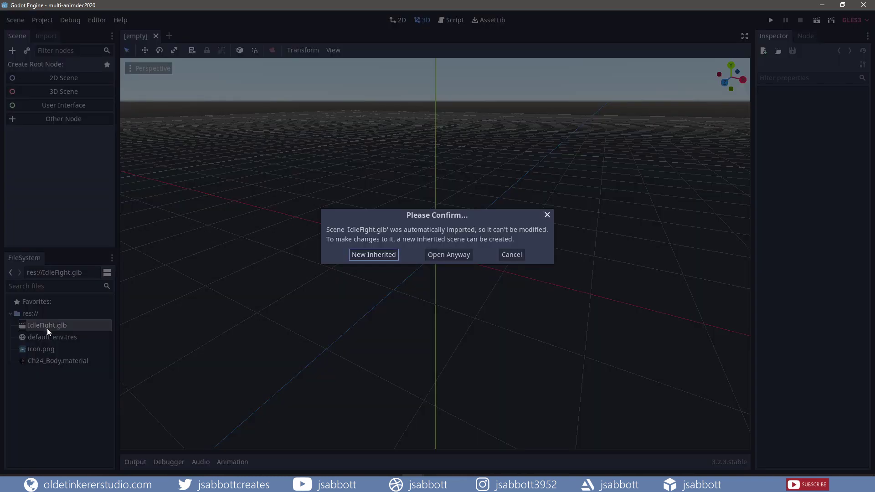
pyautogui.click(381, 255)
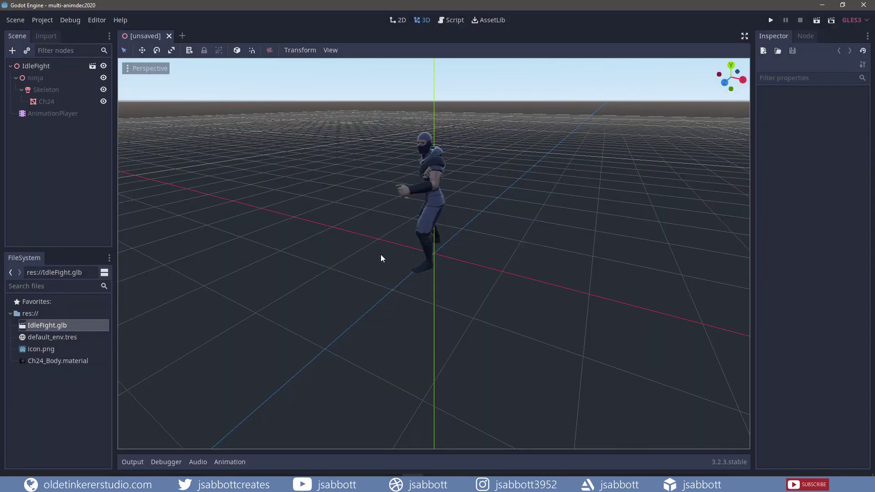
# Step: On the AnimationPlayer, play fight Retarget, then switch to and play the 1.033 s idle Retarget
pyautogui.click(61, 114)
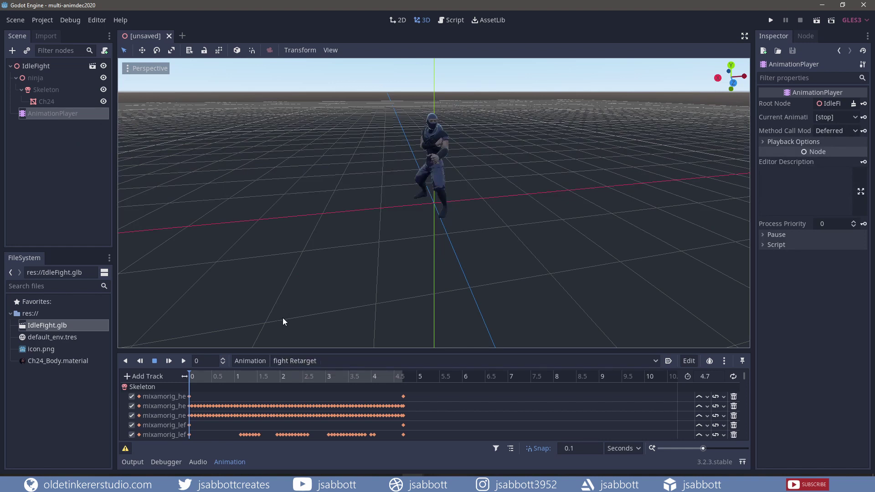
pyautogui.click(182, 361)
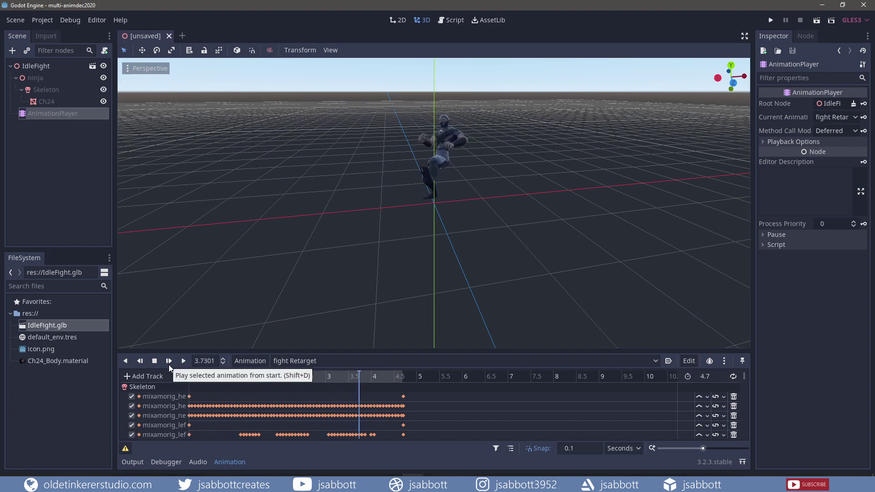
pyautogui.click(327, 361)
pyautogui.click(294, 384)
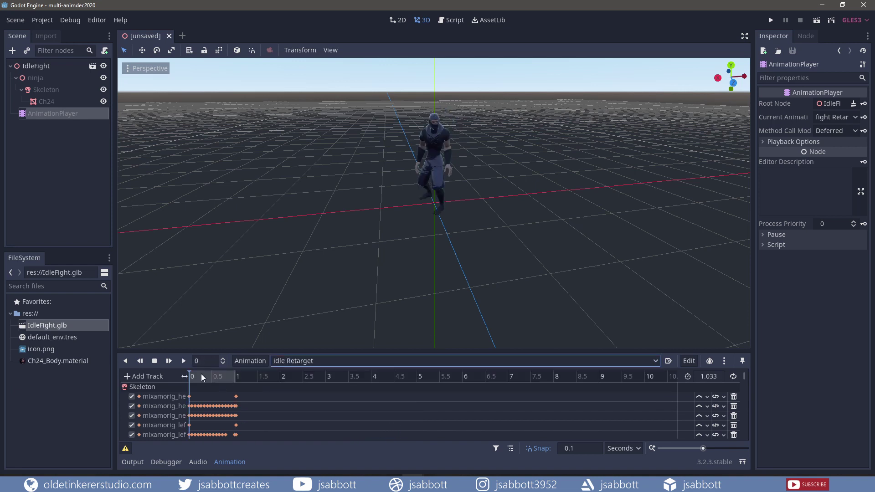
pyautogui.click(183, 361)
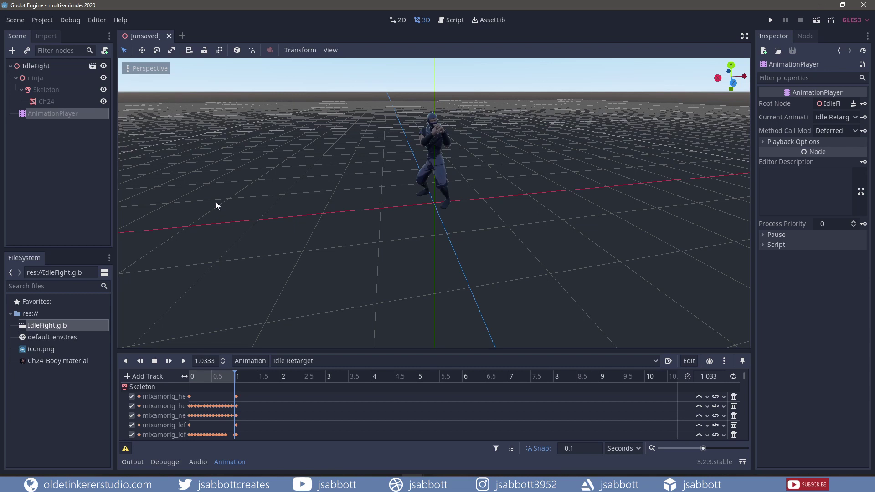
# Step: Save the inherited scene as IdleFight.tscn
pyautogui.click(16, 20)
pyautogui.click(31, 96)
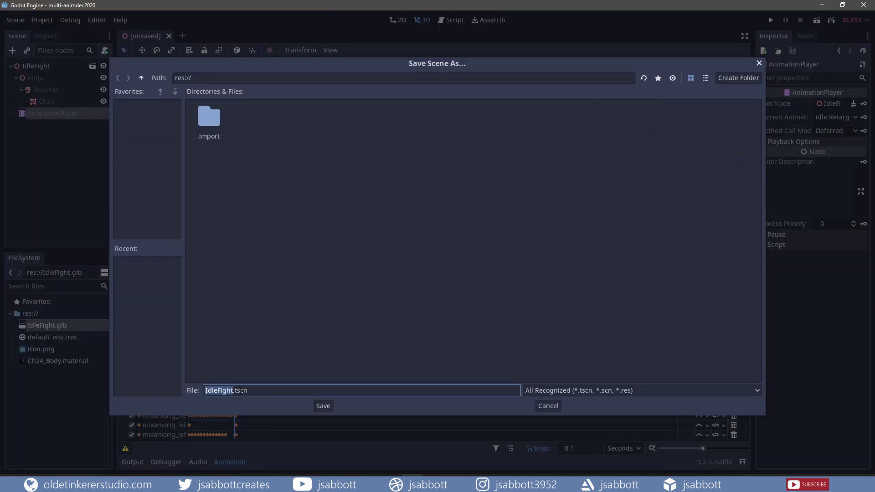
pyautogui.click(321, 406)
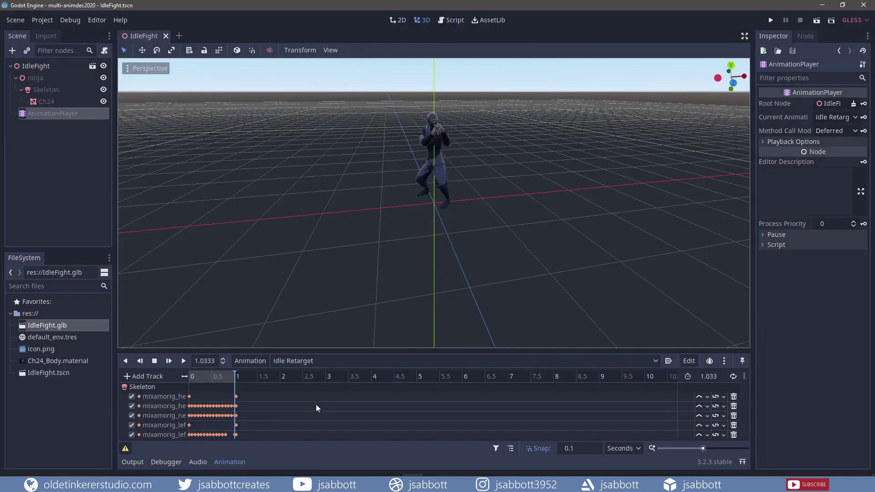
# Step: Attach a new IdleFight.gd script to the IdleFight root node
pyautogui.click(40, 68)
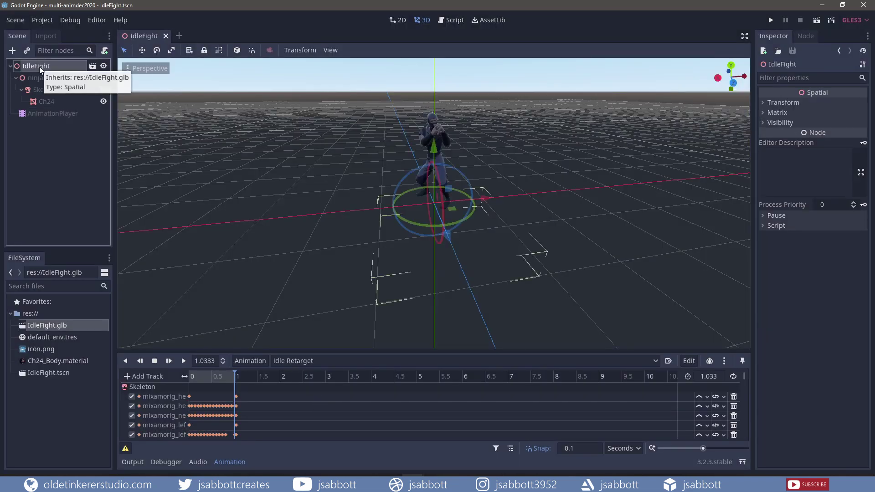
pyautogui.click(104, 51)
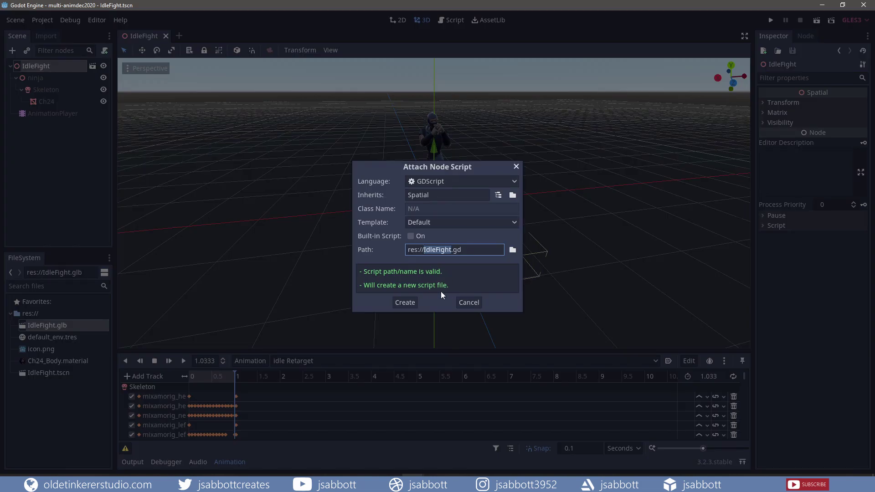
pyautogui.click(406, 302)
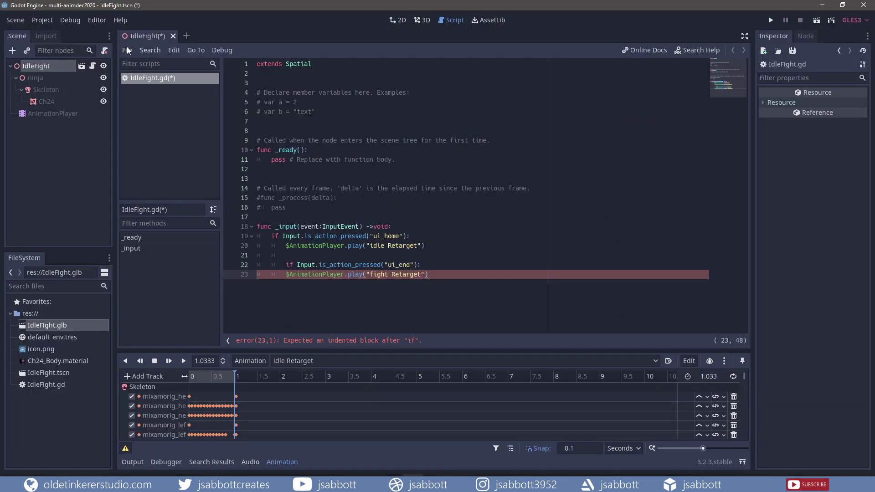
# Step: Save the IdleFight.gd script and the IdleFight scene, then add a new empty scene tab
pyautogui.click(129, 49)
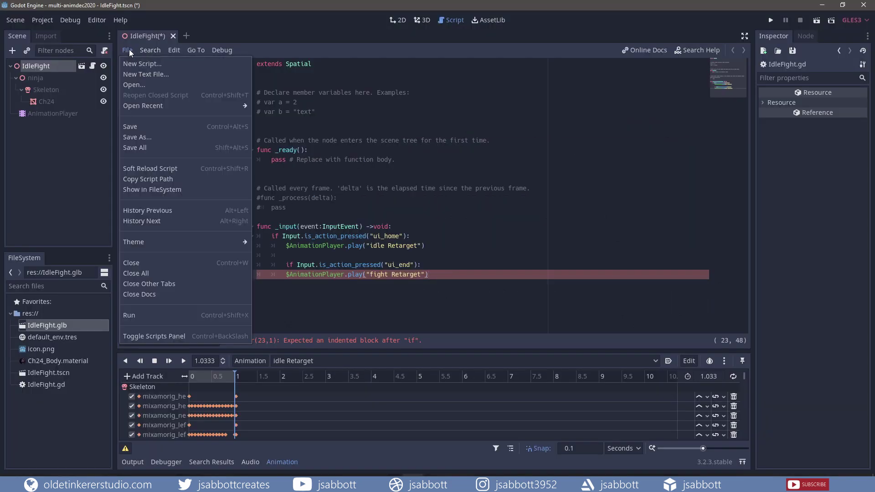
pyautogui.click(137, 127)
pyautogui.click(15, 20)
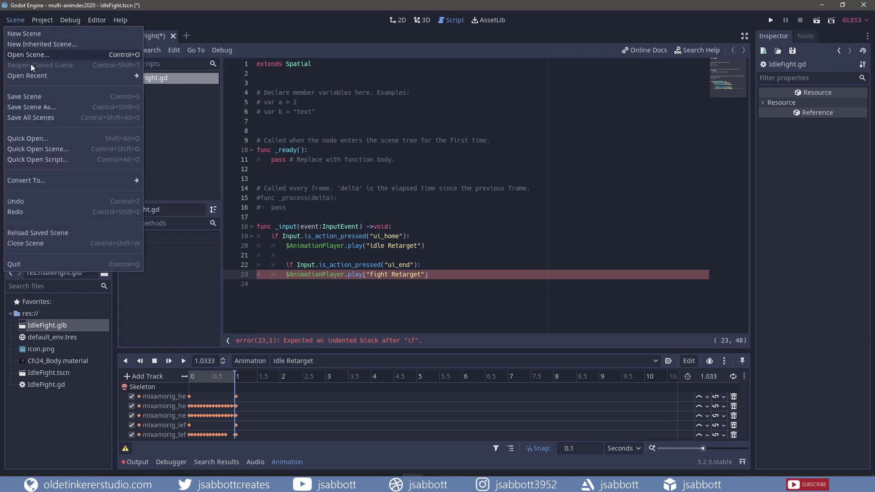
pyautogui.click(35, 96)
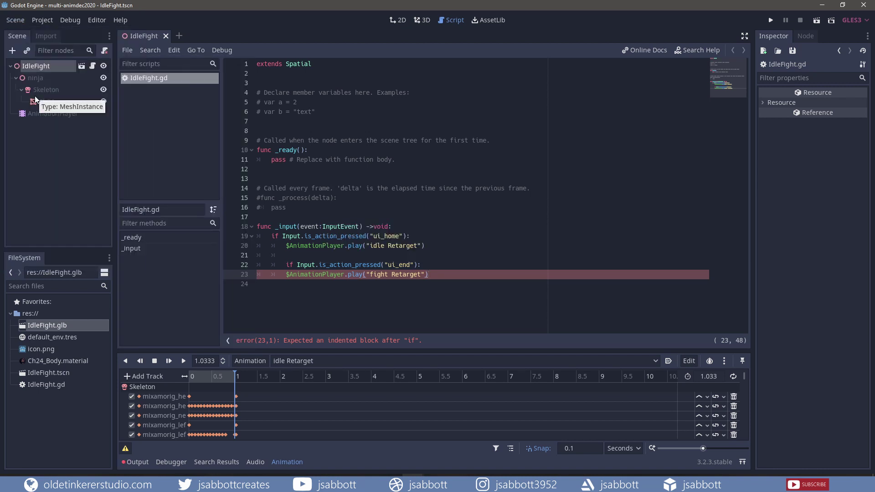
pyautogui.click(179, 35)
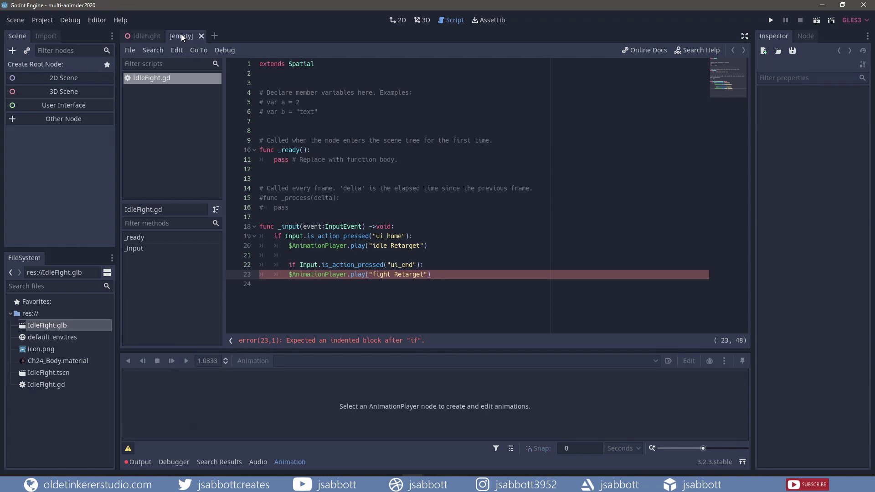
# Step: Create a Spatial 3D scene root and save the scene as world.tscn
pyautogui.click(61, 95)
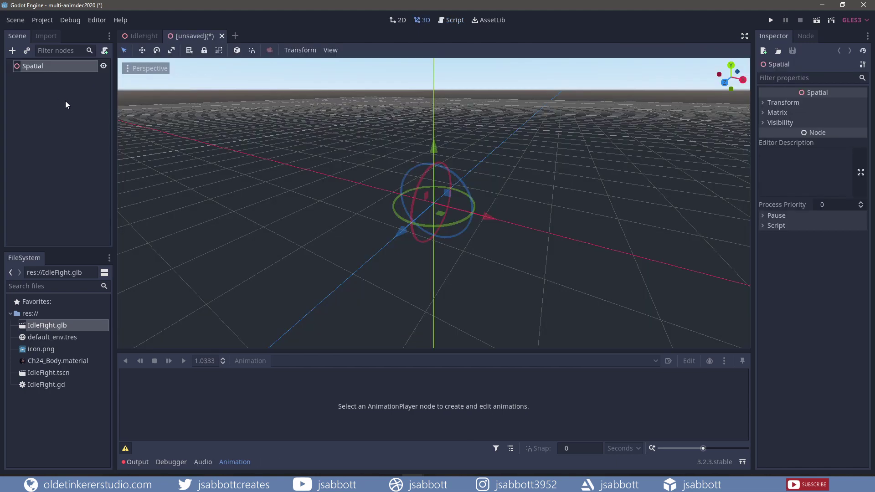
pyautogui.click(17, 22)
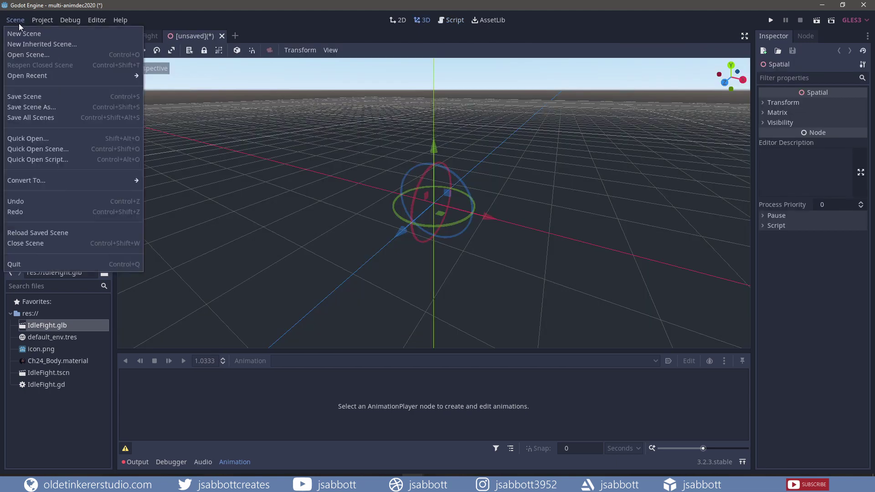
pyautogui.click(31, 96)
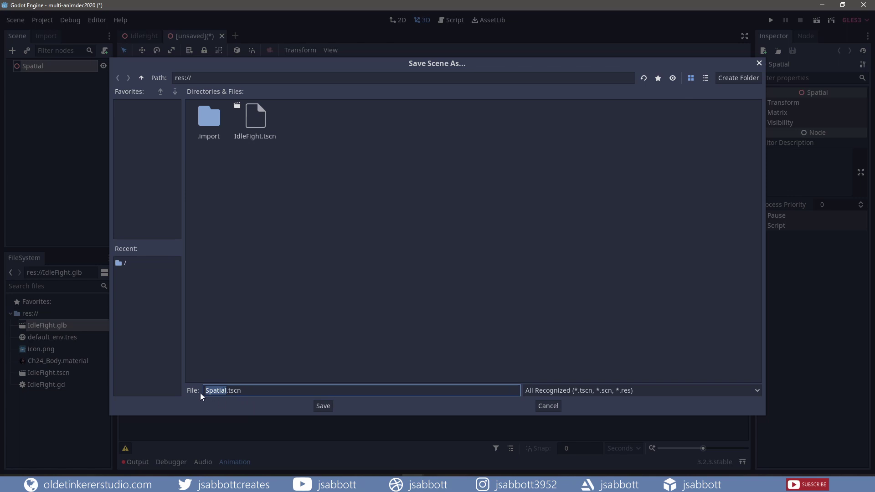
pyautogui.write('world')
pyautogui.click(322, 406)
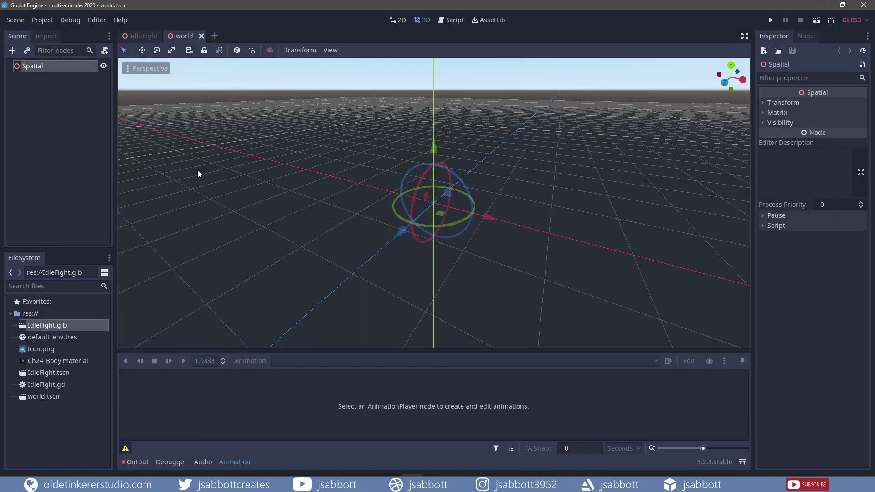
# Step: Instance IdleFight.tscn as a child of the Spatial root
pyautogui.click(27, 51)
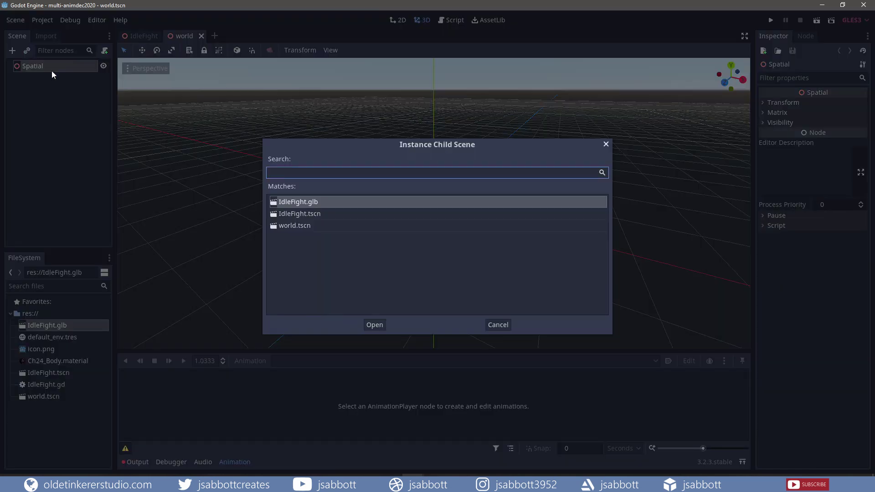
pyautogui.click(323, 215)
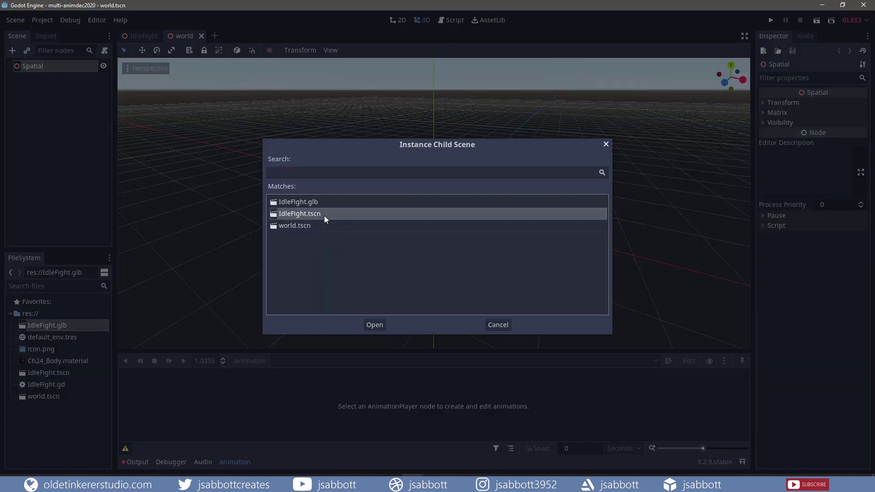
pyautogui.click(374, 326)
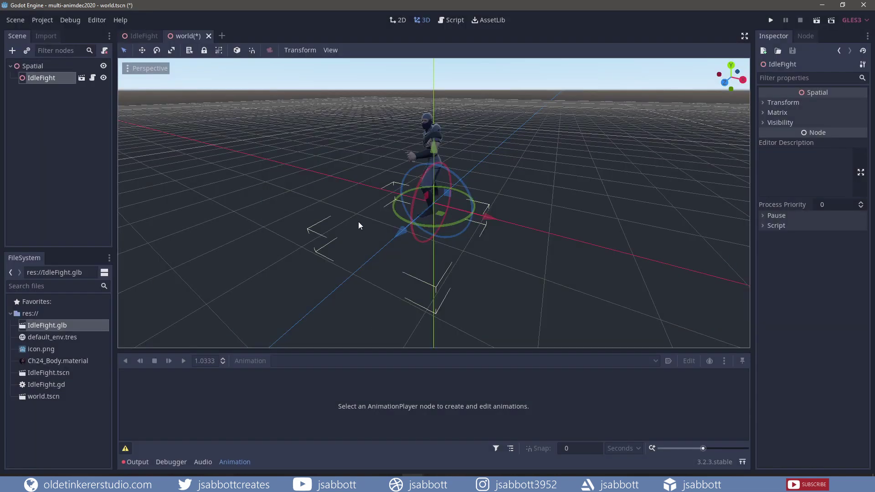
# Step: Add a Camera node and move it left and upward, off to the side of the ninja
pyautogui.click(13, 51)
pyautogui.write('camer')
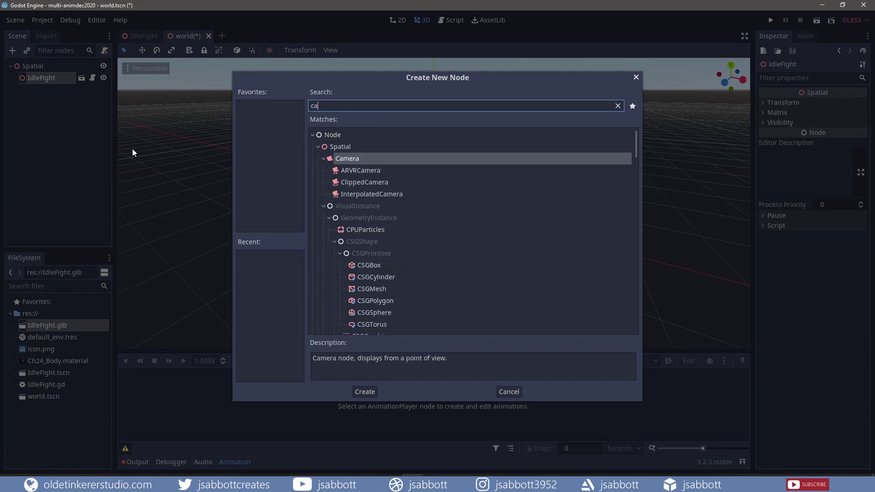
pyautogui.doubleClick(357, 158)
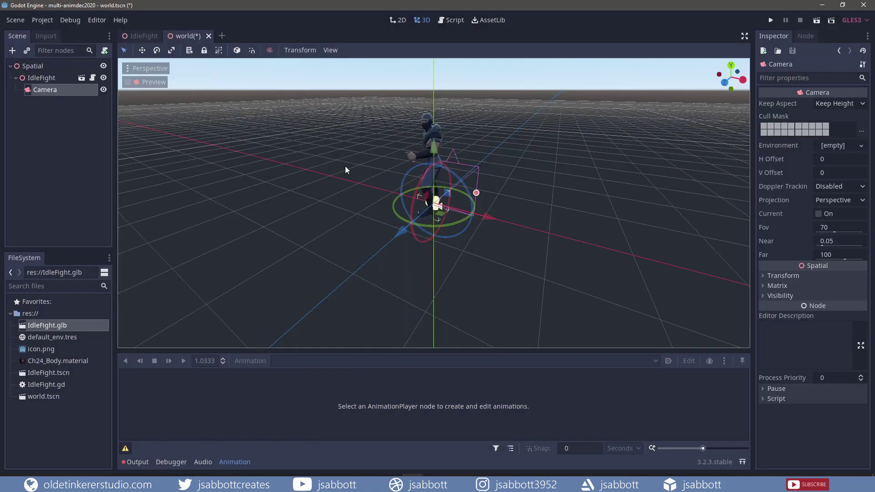
pyautogui.moveTo(499, 166); pyautogui.dragTo(463, 171, button='middle')
pyautogui.moveTo(406, 209); pyautogui.dragTo(306, 217)
pyautogui.moveTo(306, 217); pyautogui.dragTo(361, 214, button='middle')
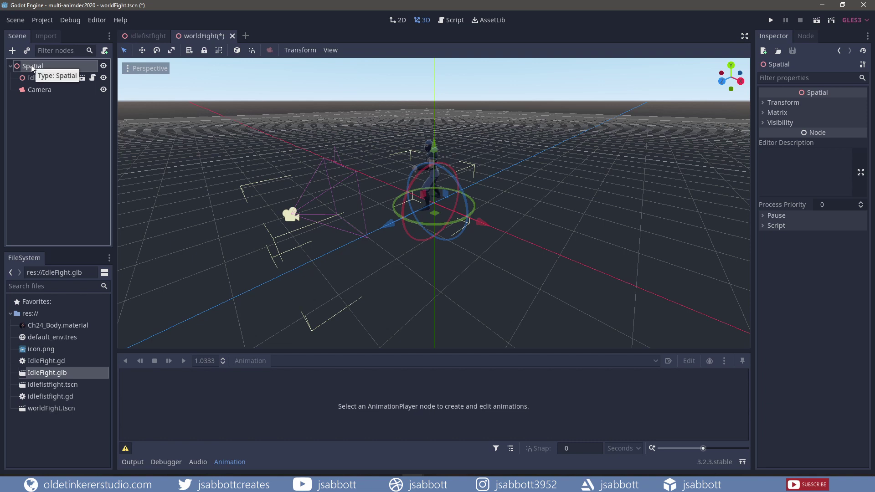
# Step: Save the scene as worldFight.tscn and run it with F6
pyautogui.click(17, 21)
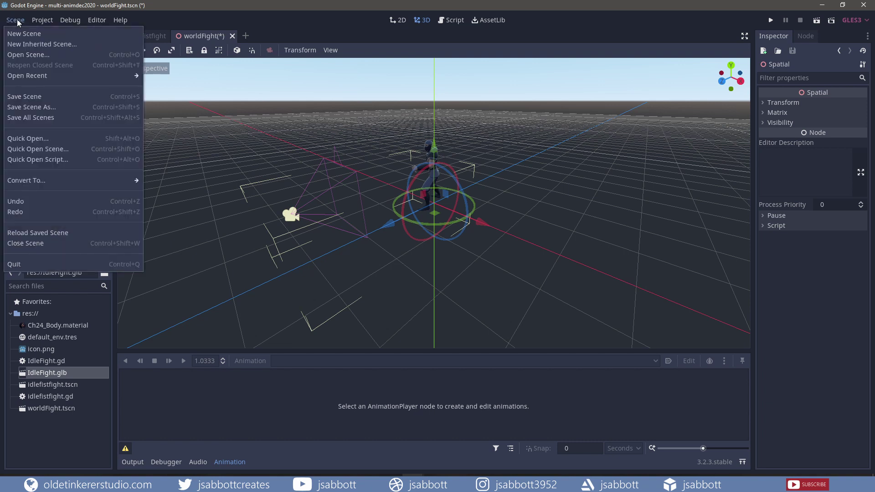
pyautogui.click(38, 96)
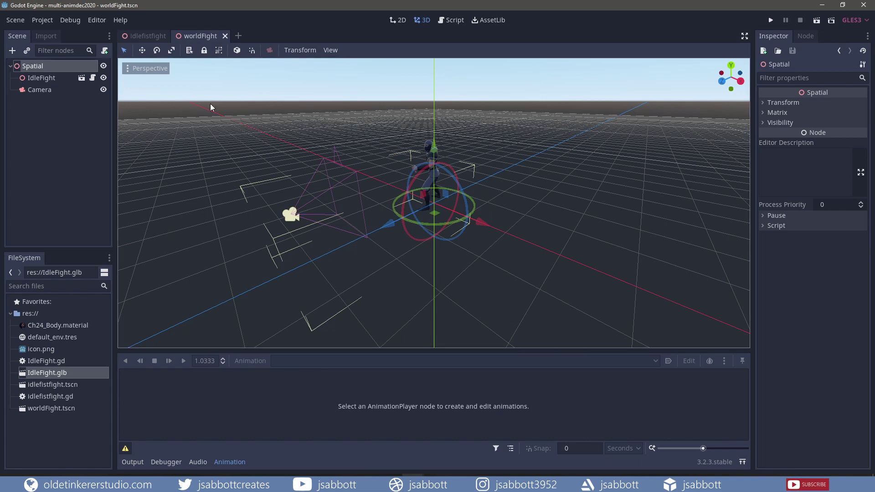
pyautogui.press('F6')
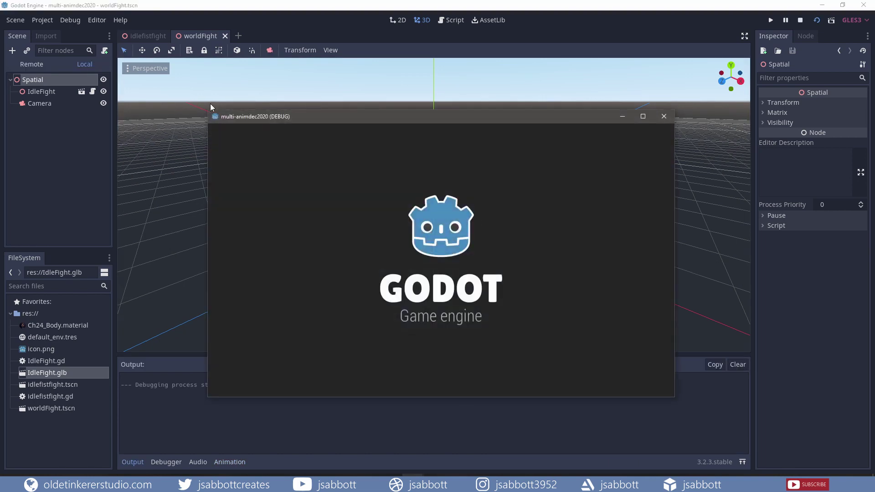